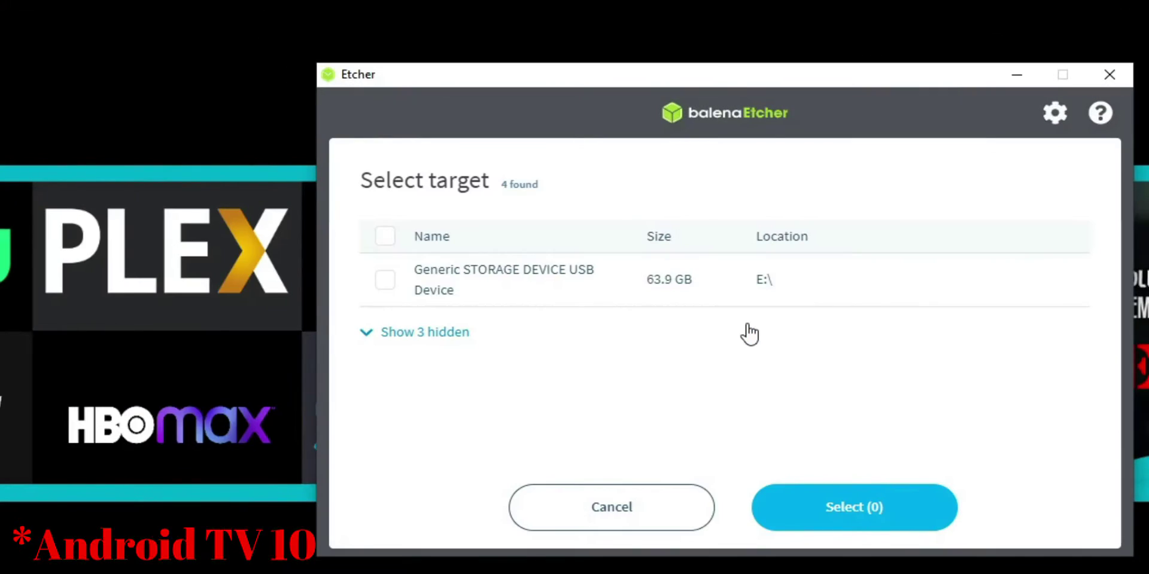
- Select the 63.9 GB Generic STORAGE DEVICE USB Device as the target and start flashing the image
click(398, 290)
click(853, 507)
click(995, 341)
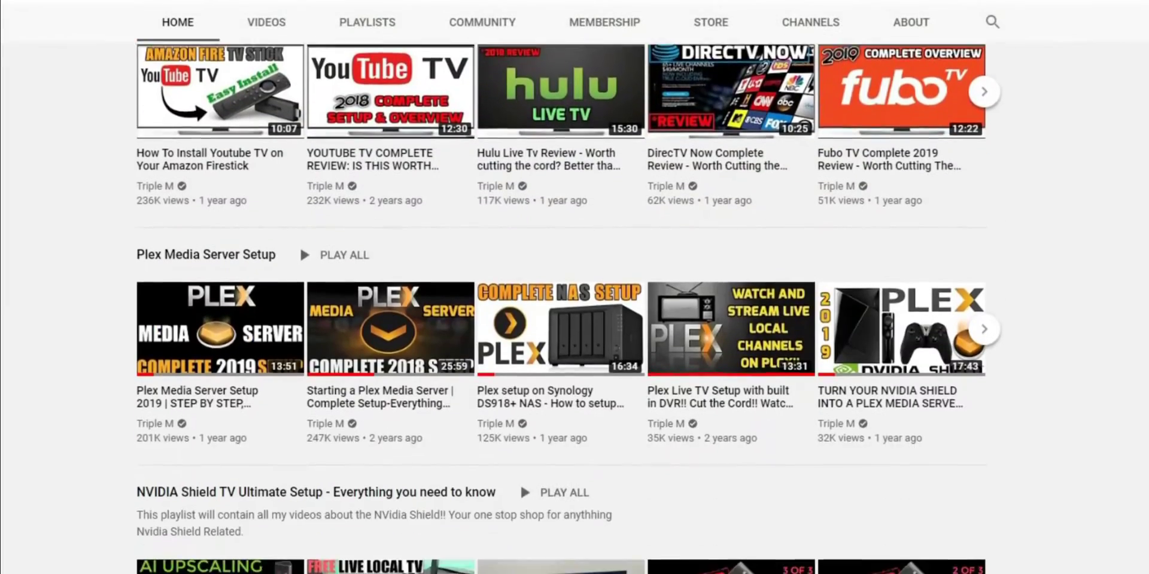
- Subscribe to the Triple M YouTube channel and open its notification bell option
scroll(563, 305, down, 6)
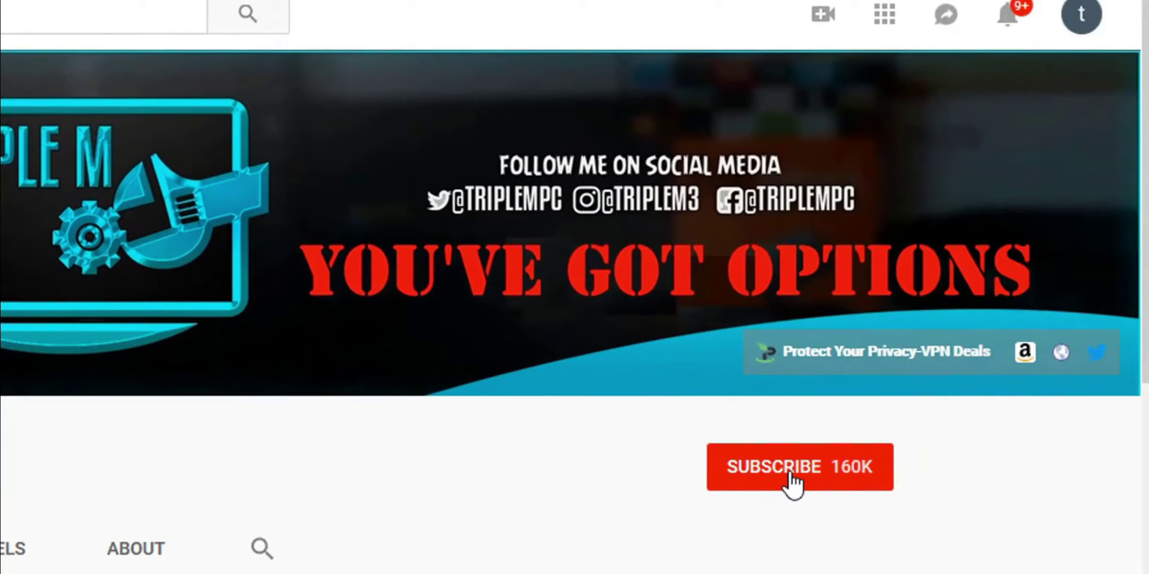
click(790, 475)
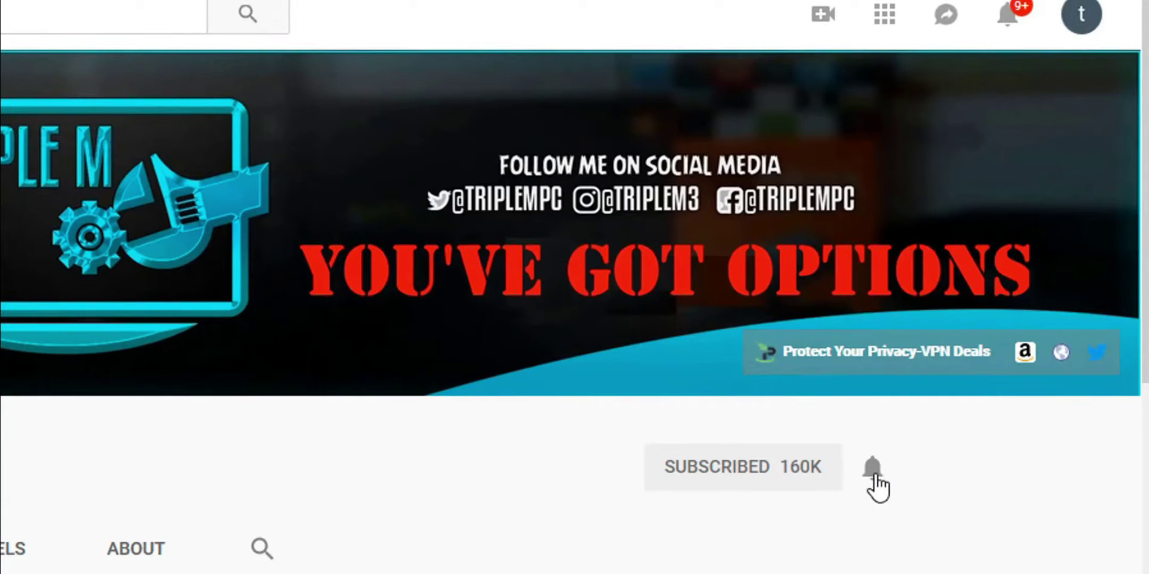
click(873, 478)
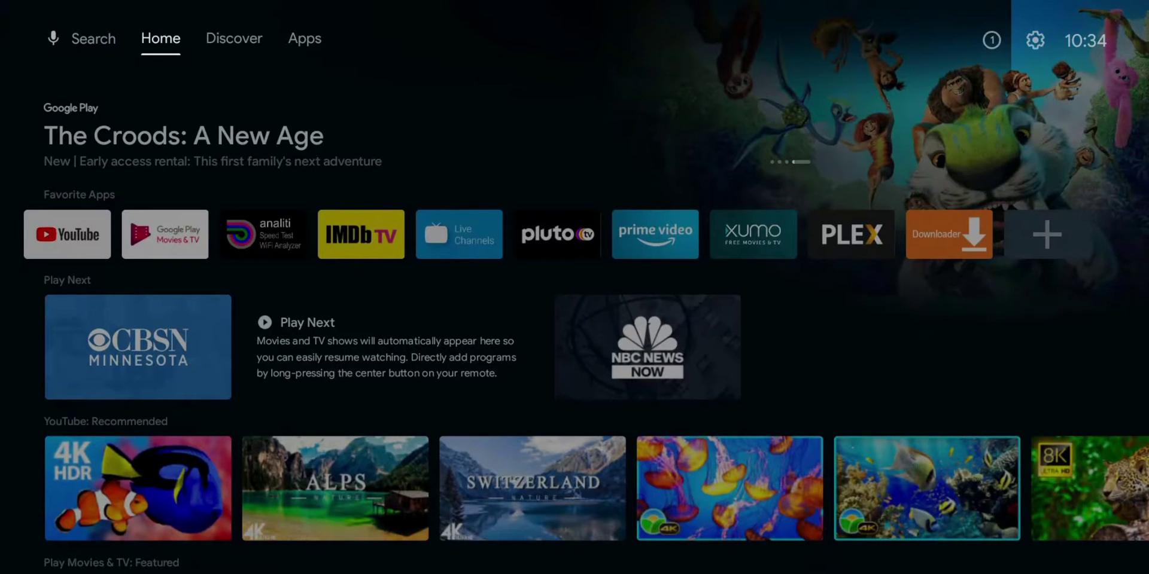
- Browse the Android TV home screen rows from Favorite Apps down to Play Movies & TV: Featured
key(Down)
key(Down)
key(Left)
key(Left)
key(Left)
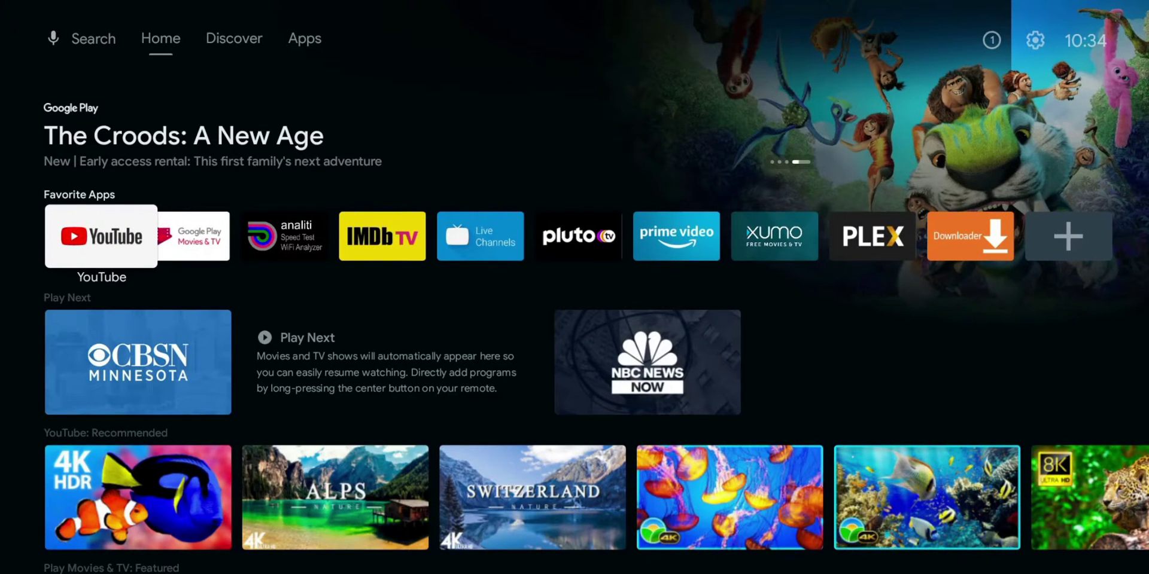
key(Down)
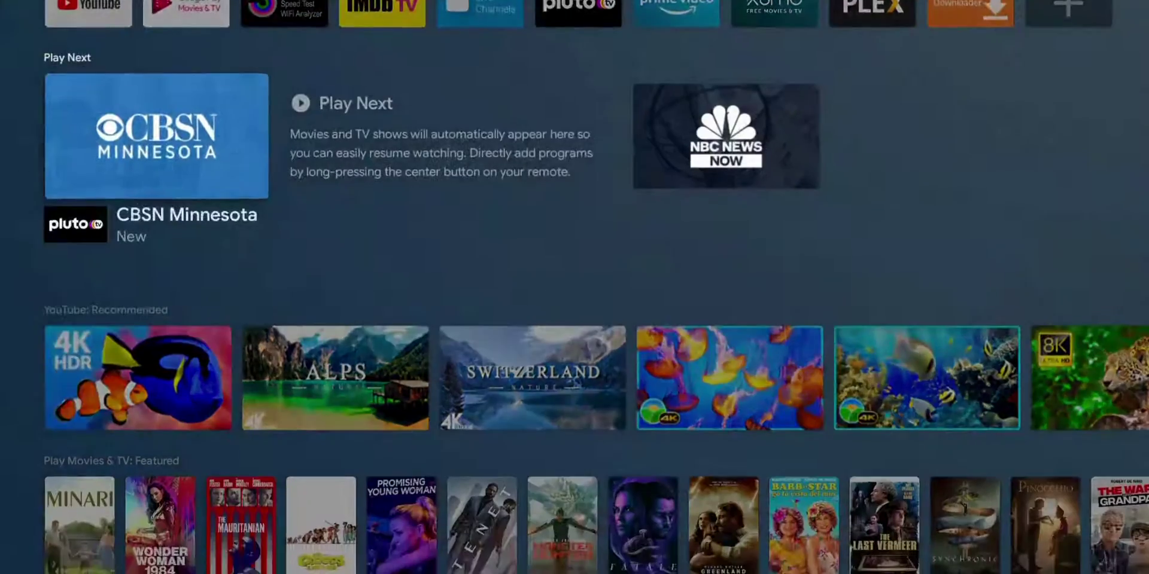
key(Down)
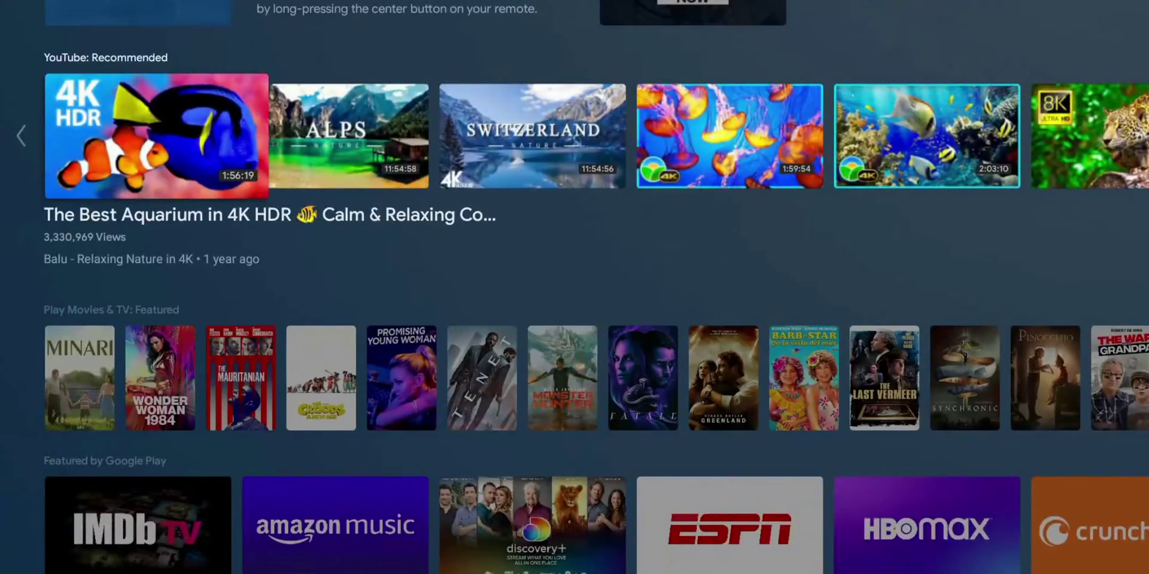
key(Down)
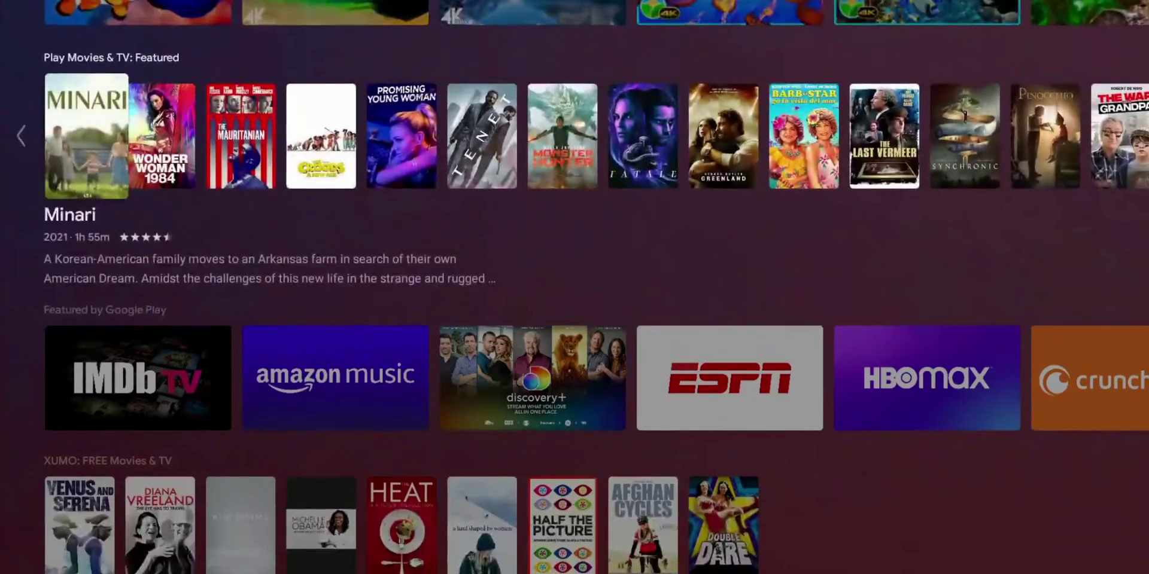
- Show the move and remove options of the YouTube: Recommended row and return to its videos
key(Up)
key(Left)
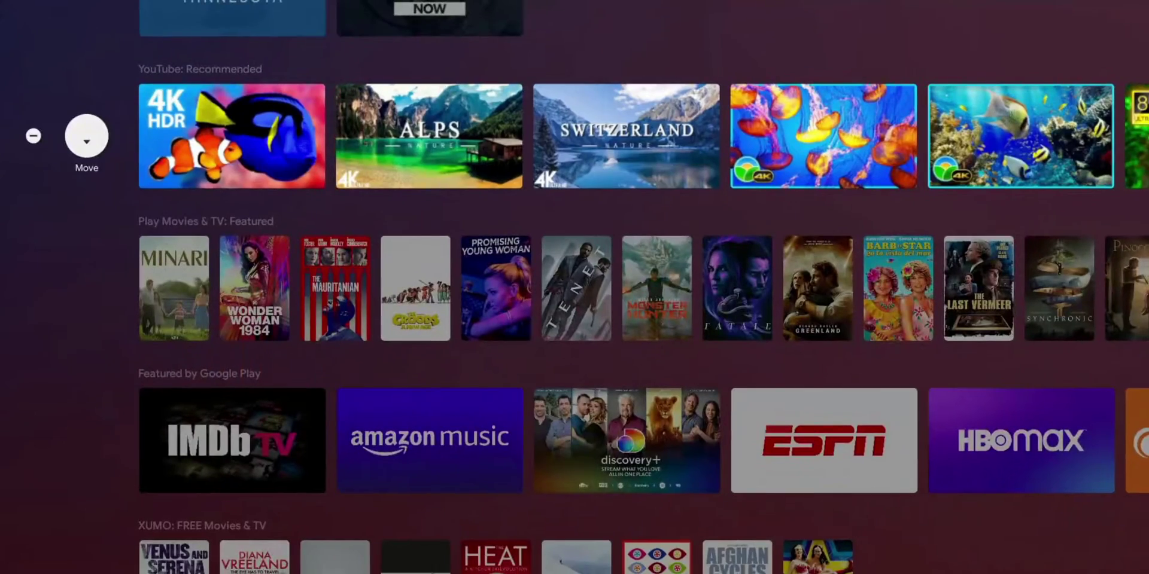
key(Left)
key(Right)
key(Right)
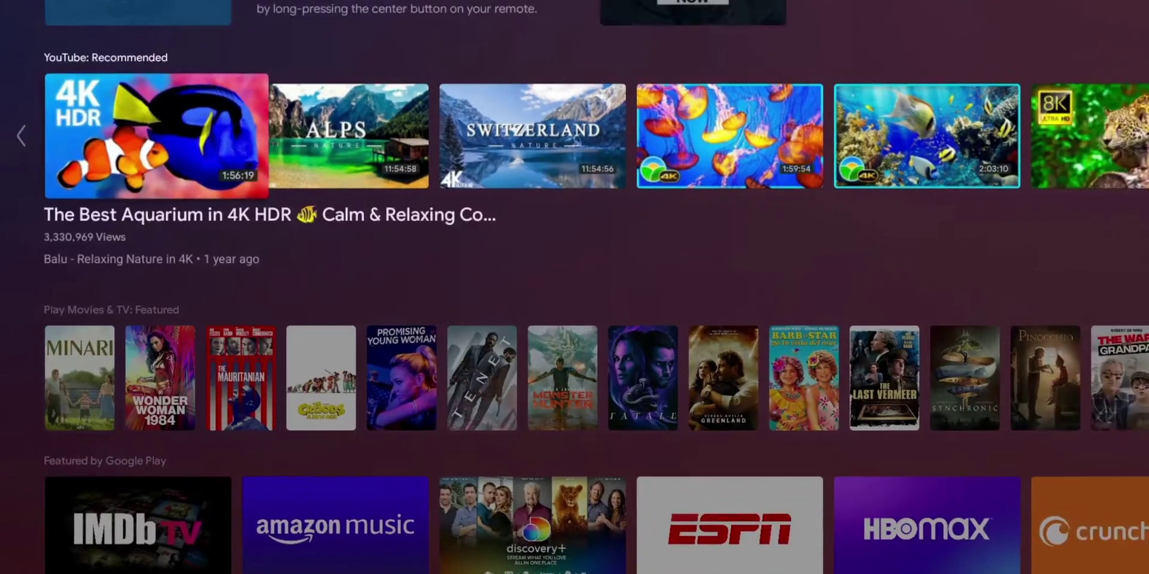
- Browse the remaining content rows of the home screen and return to its top navigation
key(Down)
key(Down)
key(Down)
key(Down)
key(Up)
key(Up)
key(Up)
key(Left)
key(Up)
key(Up)
key(Up)
key(Up)
key(Up)
key(Up)
- Check the paired devices under Remotes & Accessories in the system settings, then close the settings
key(Right)
key(Right)
key(Right)
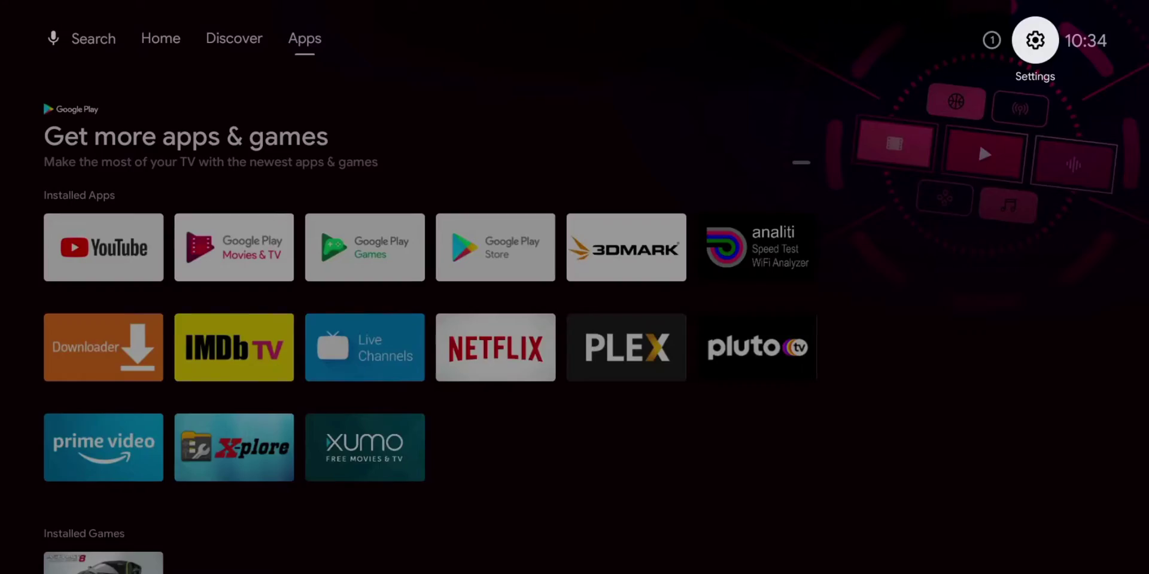
key(Return)
key(Down)
key(Down)
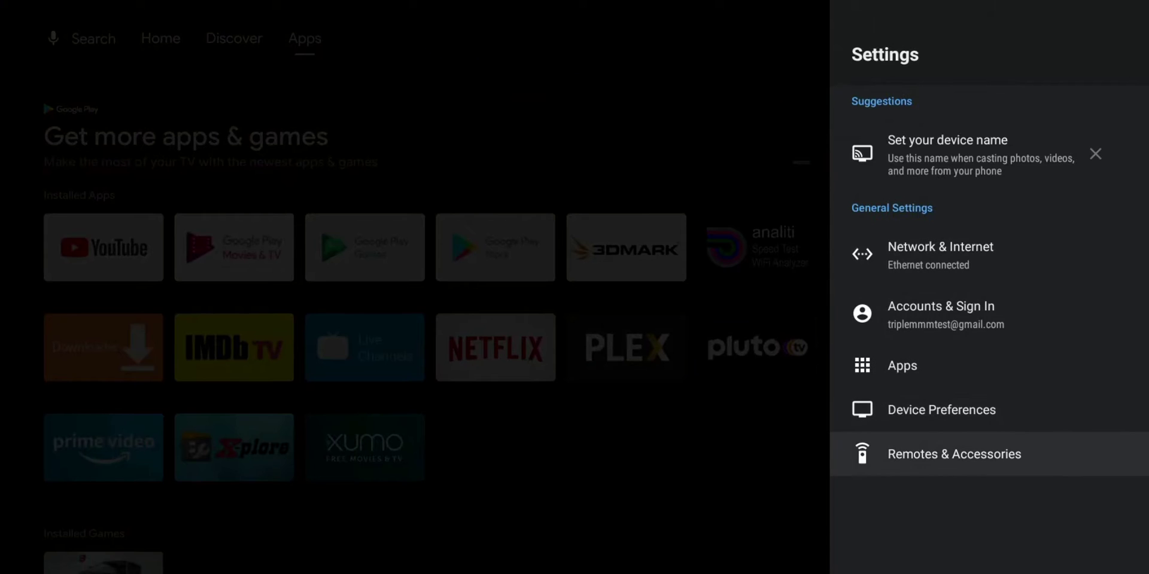
key(Return)
key(Up)
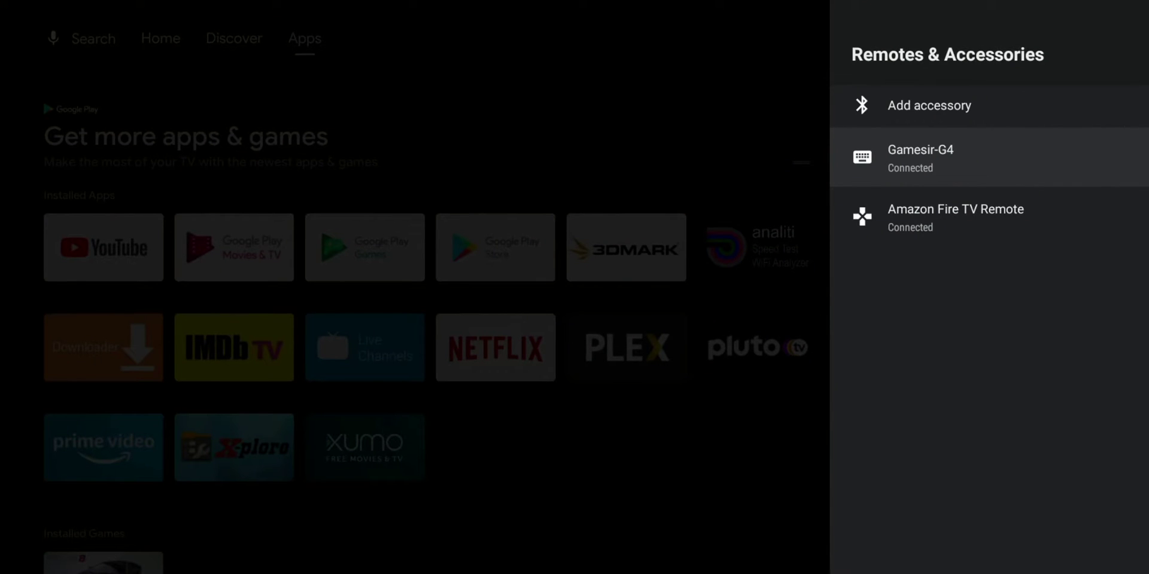
key(Escape)
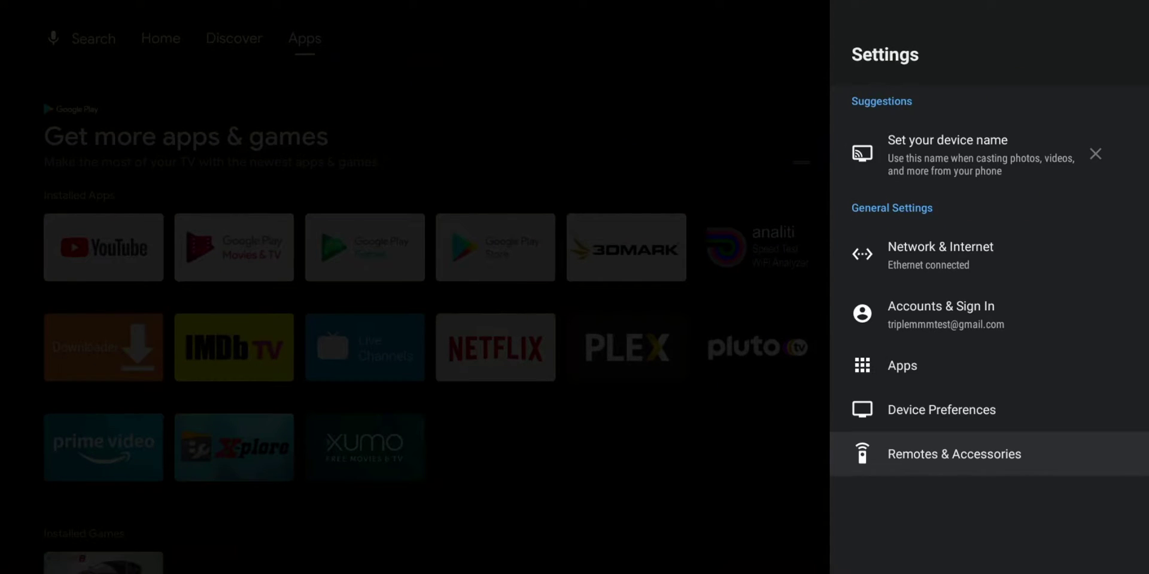
key(Escape)
- Look over the installed apps and the Google Play banner on the Apps page
key(Down)
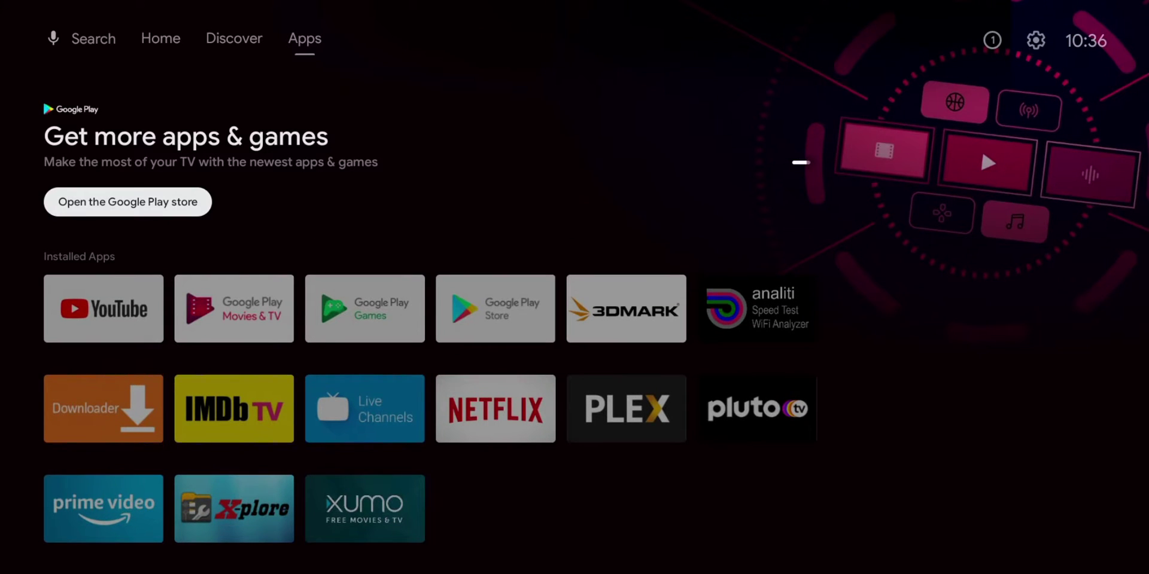
key(Down)
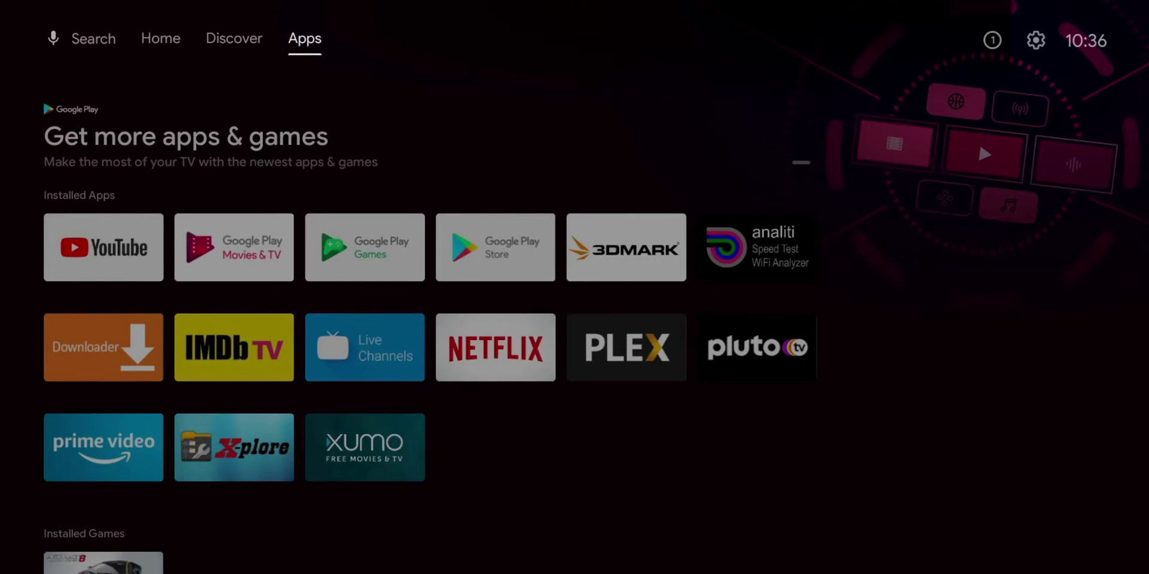
key(Down)
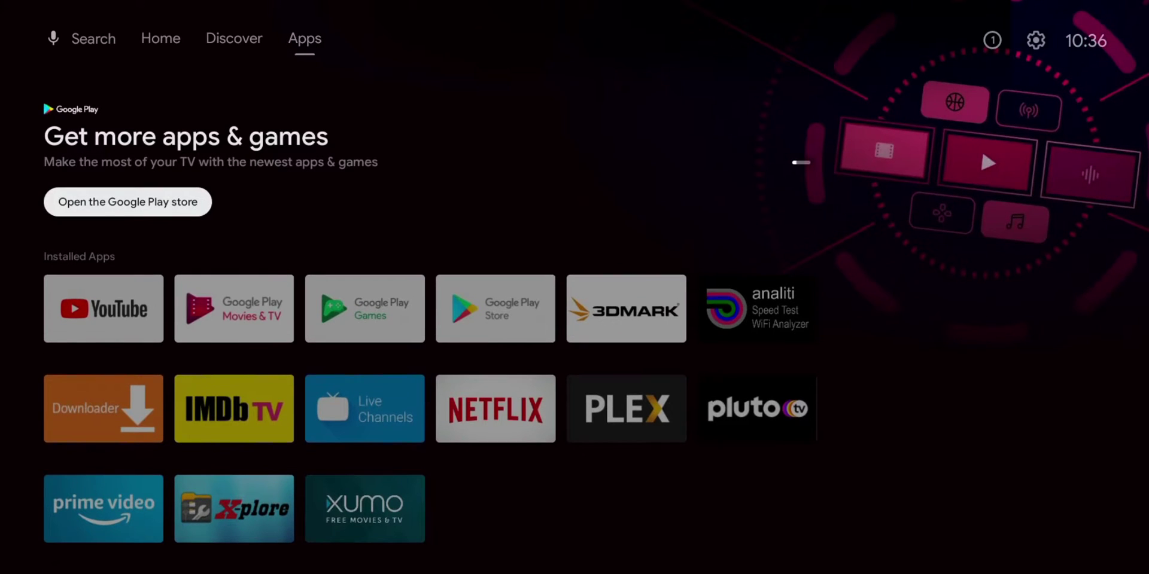
key(Up)
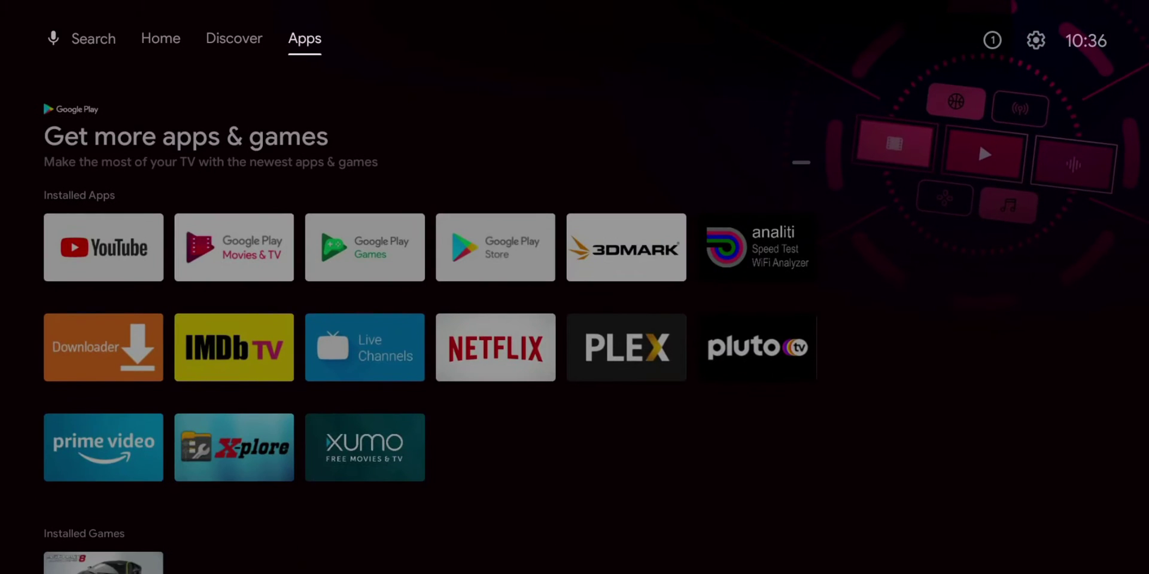
key(Left)
- Open the system settings and go through the suggestion and General Settings categories
key(Right)
key(Right)
key(Right)
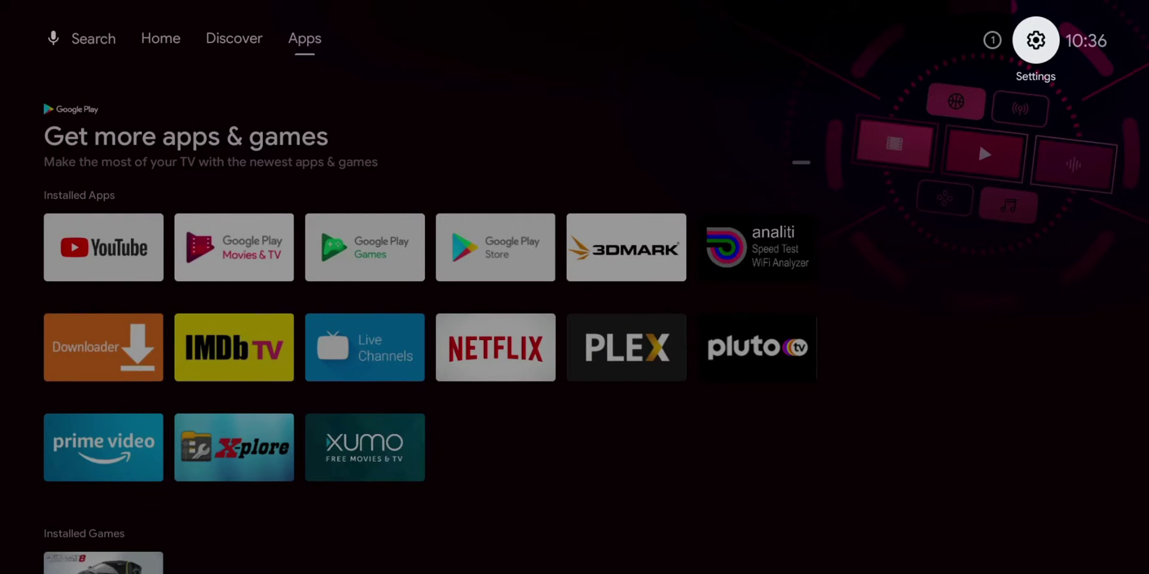
key(Return)
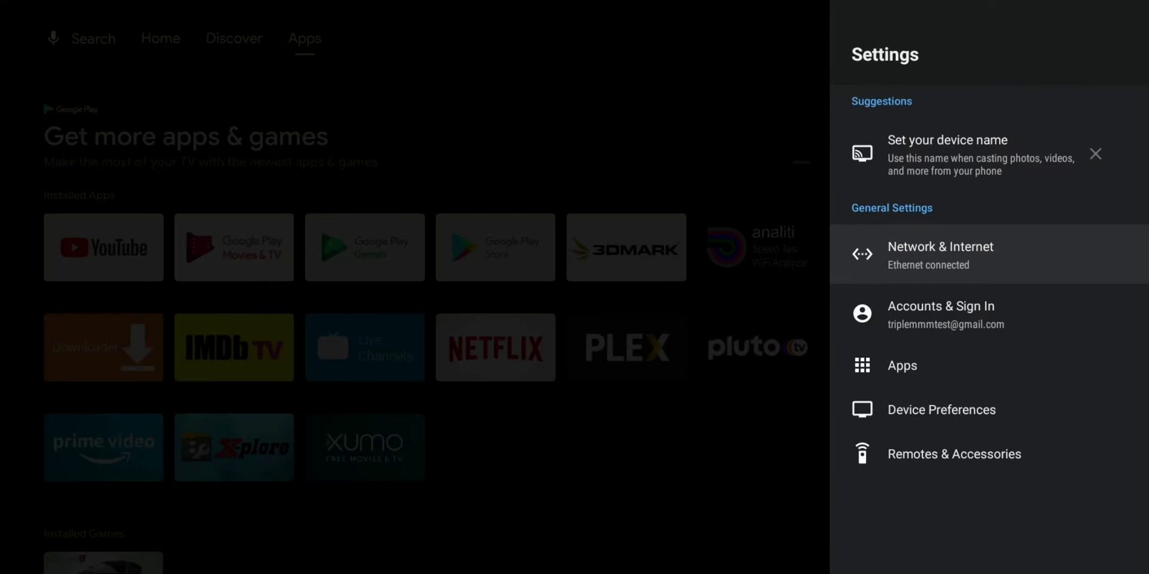
key(Down)
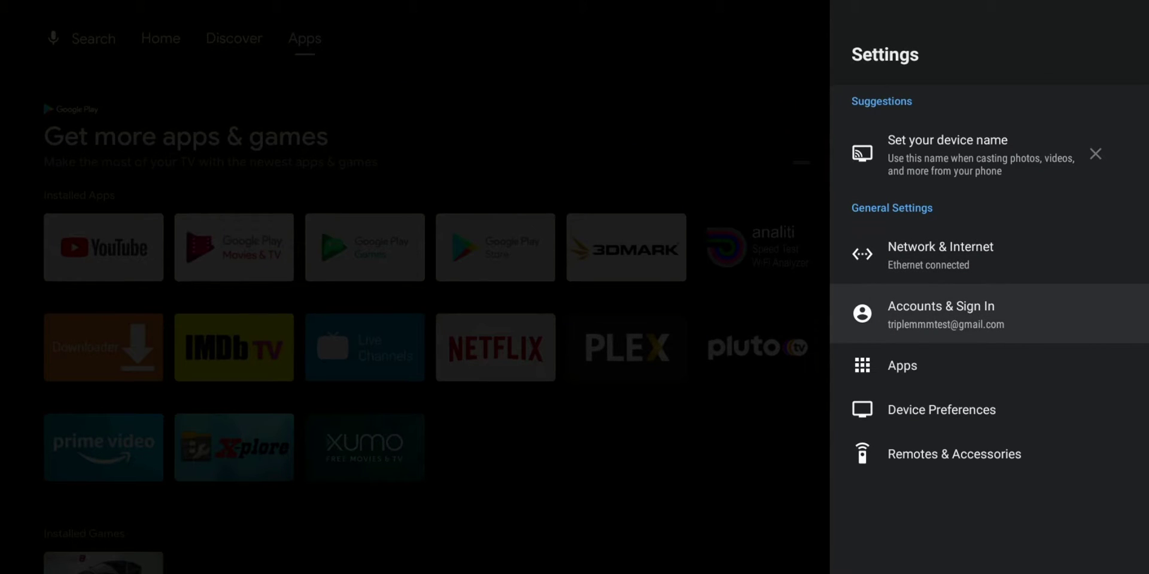
key(Down)
key(Down)
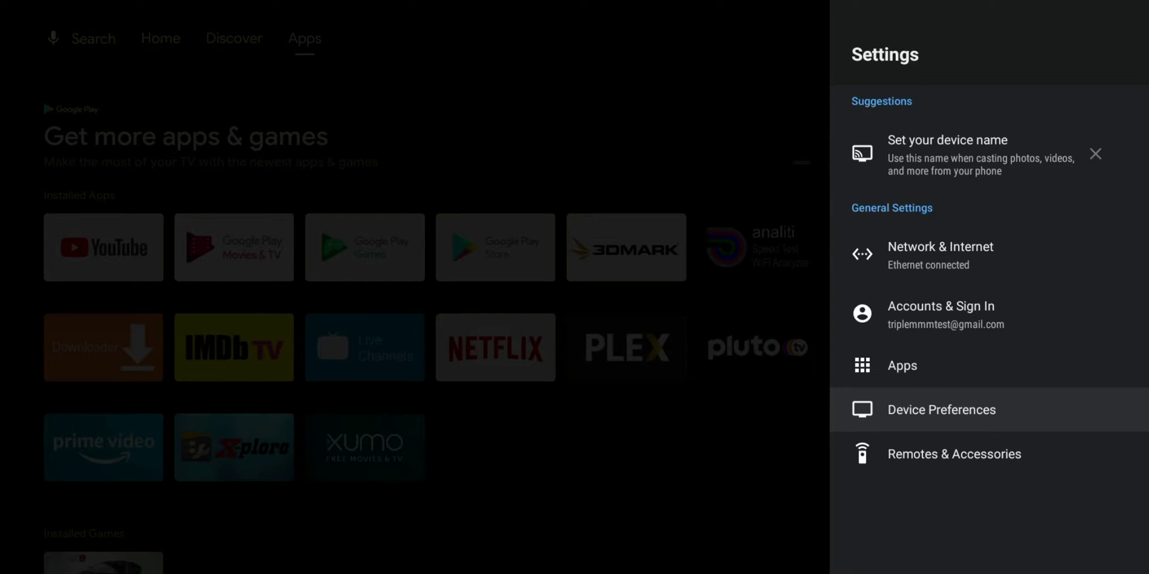
key(Down)
key(Up)
key(Up)
key(Up)
key(Up)
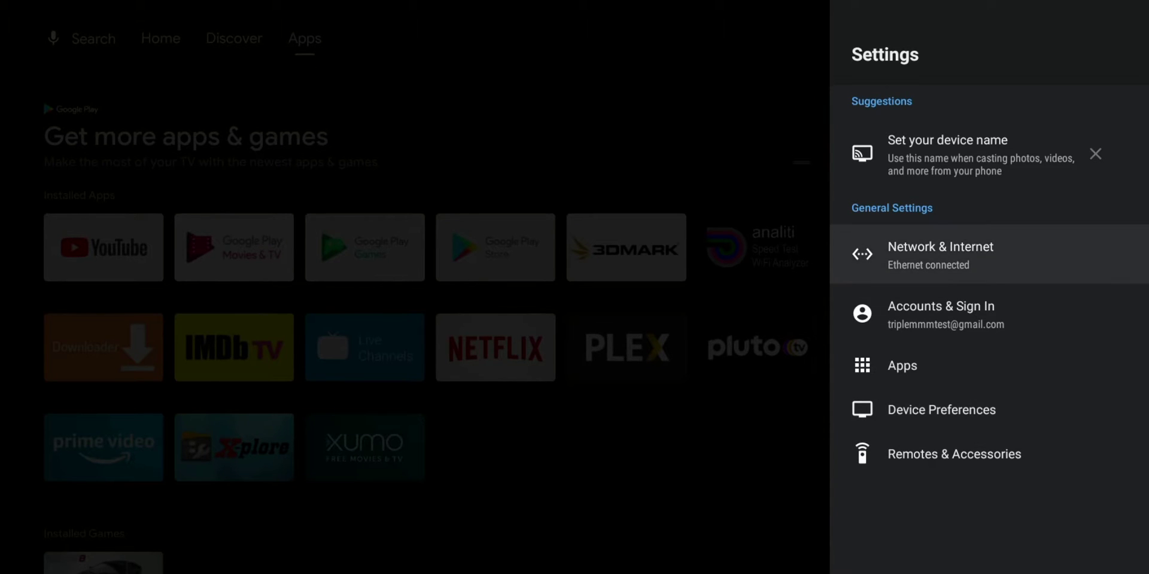
key(Up)
key(Down)
key(Down)
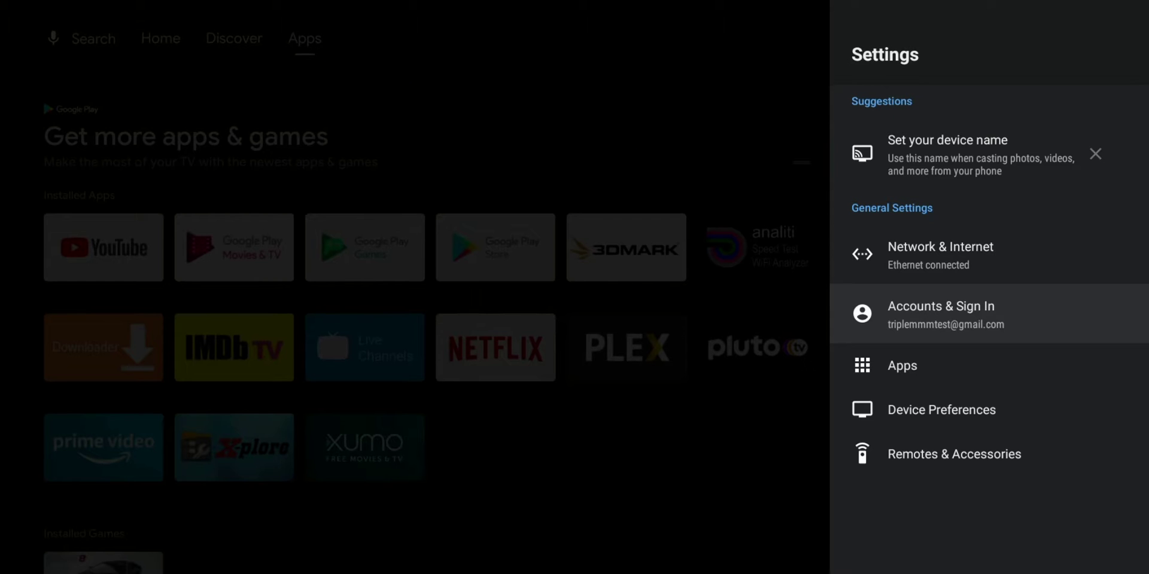
- Open the Device Preferences settings
key(Down)
key(Down)
key(Up)
key(Down)
key(Return)
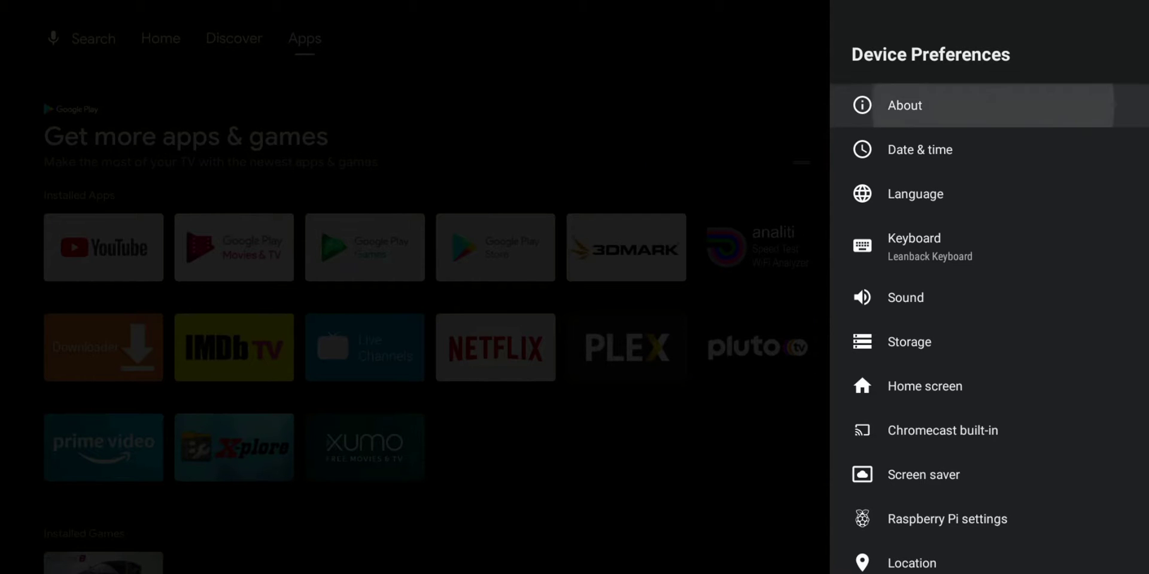
- Review the device's About information from the device name to the LineageOS version and return to Device Preferences
key(Return)
key(Down)
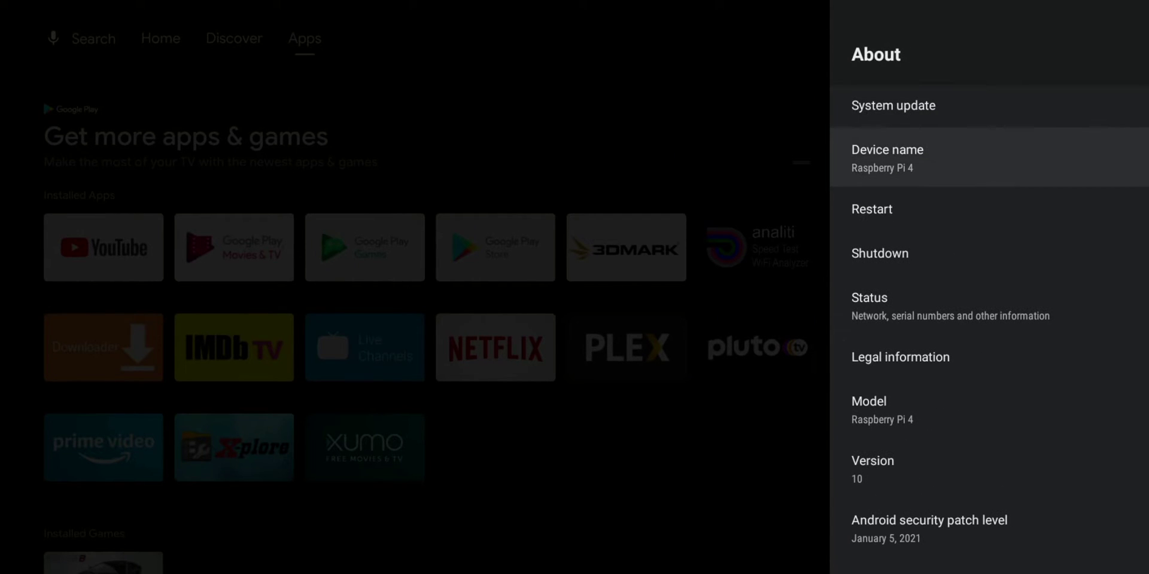
key(Down)
key(Down)
key(Down)
key(Down)
key(Down)
key(Down)
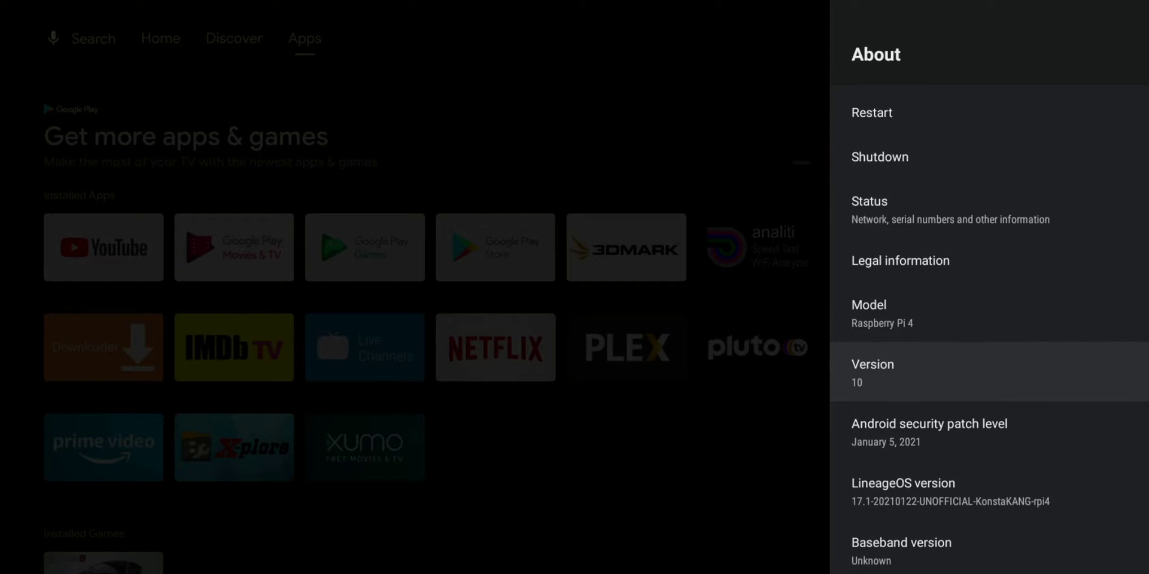
key(Down)
key(Down)
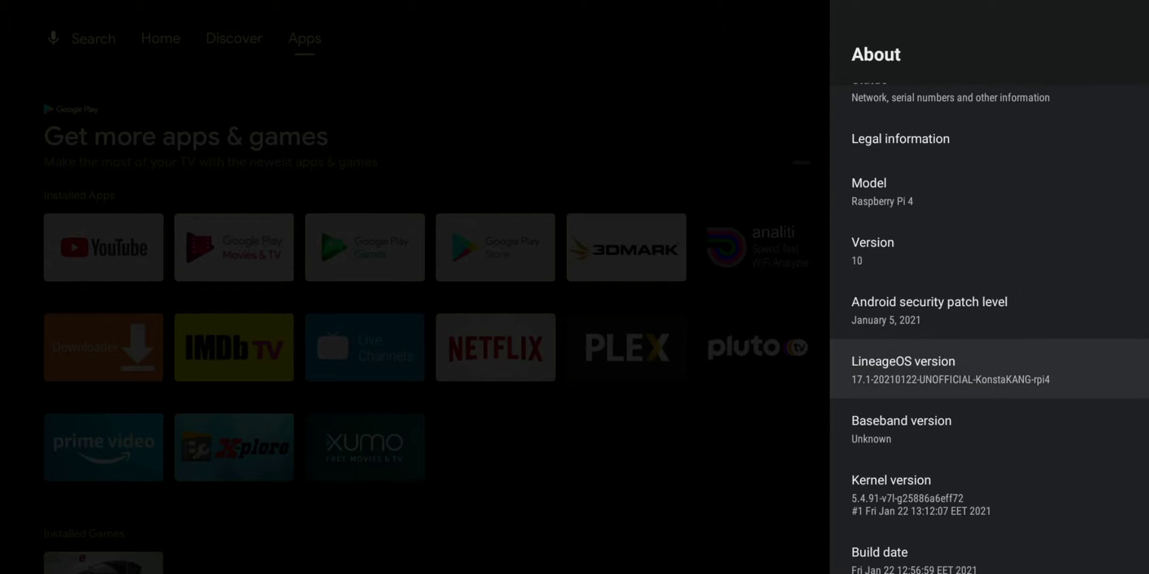
key(Escape)
- Review the surround sound formats in the Sound settings and return to Device Preferences
key(Down)
key(Down)
key(Down)
key(Down)
key(Return)
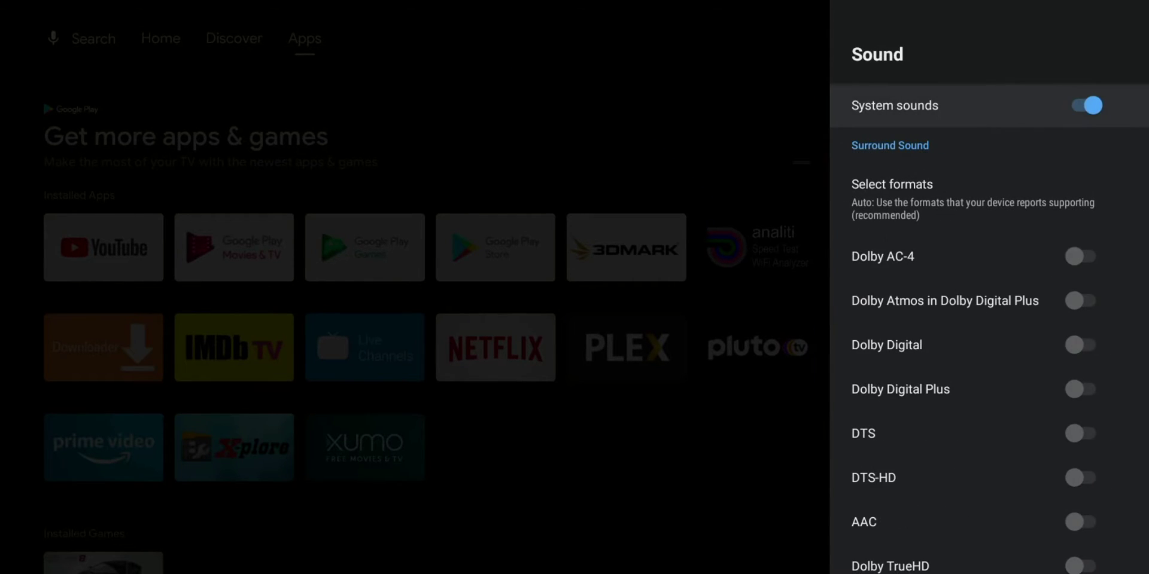
click(957, 521)
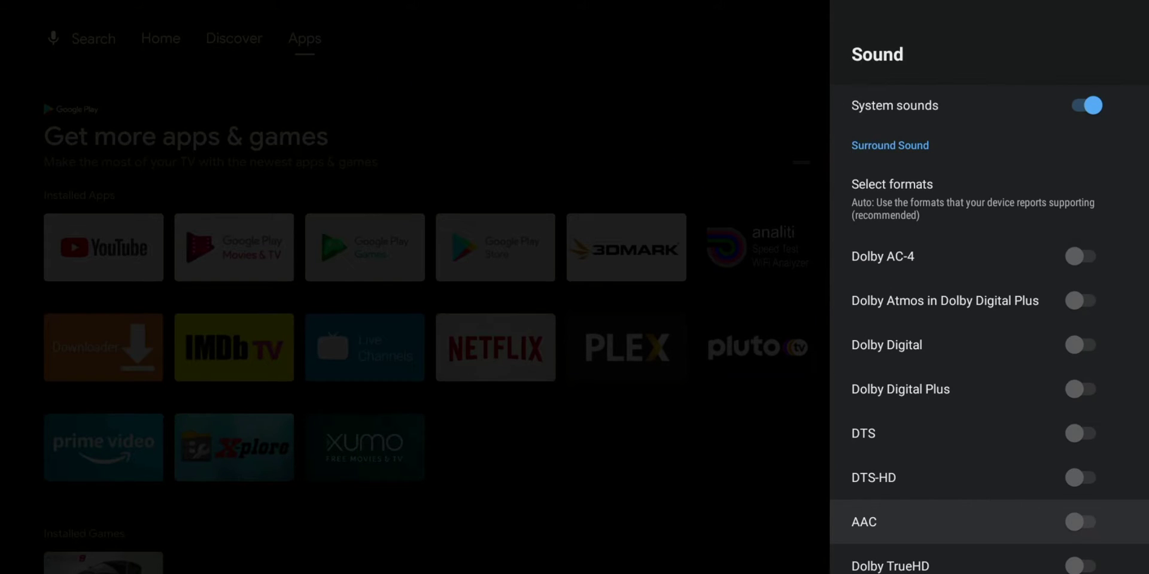
key(Up)
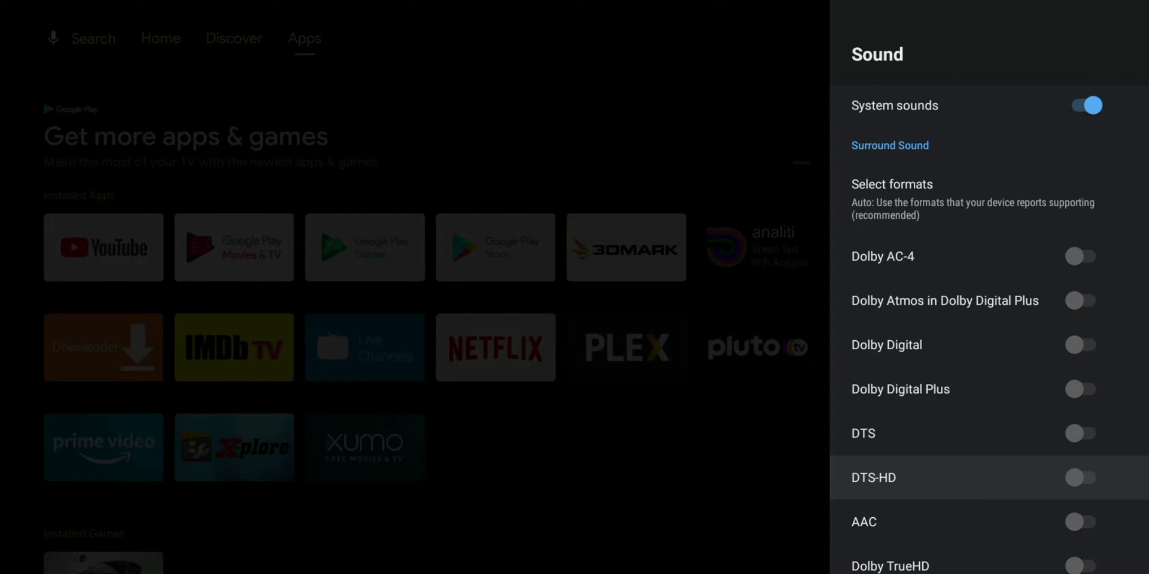
key(Escape)
- Check the internal shared storage and the removable MOJO 2 drive in the Storage settings
key(Down)
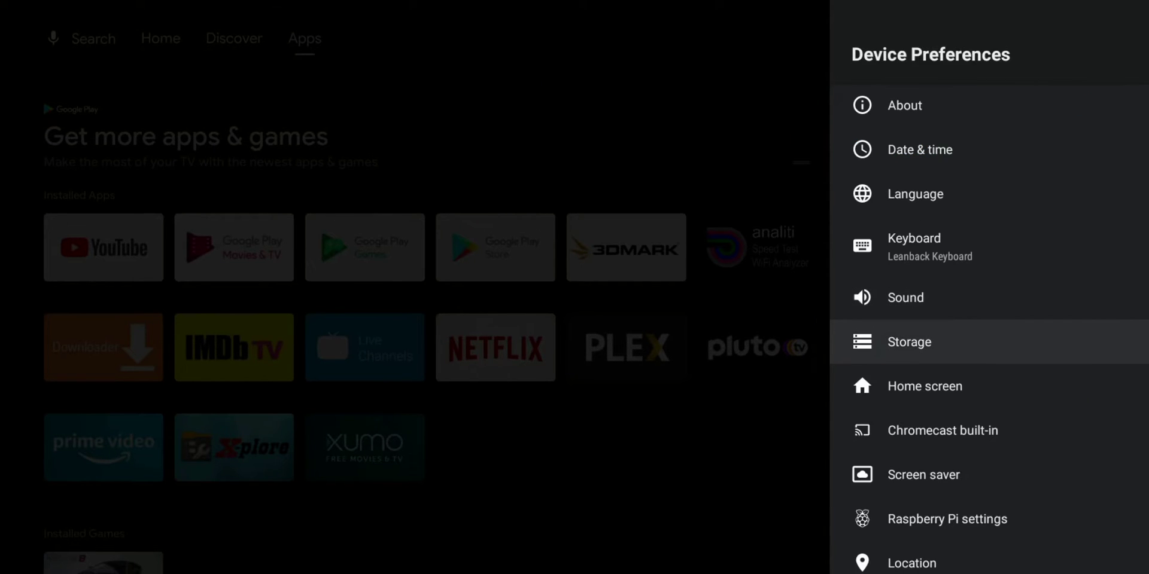
key(Return)
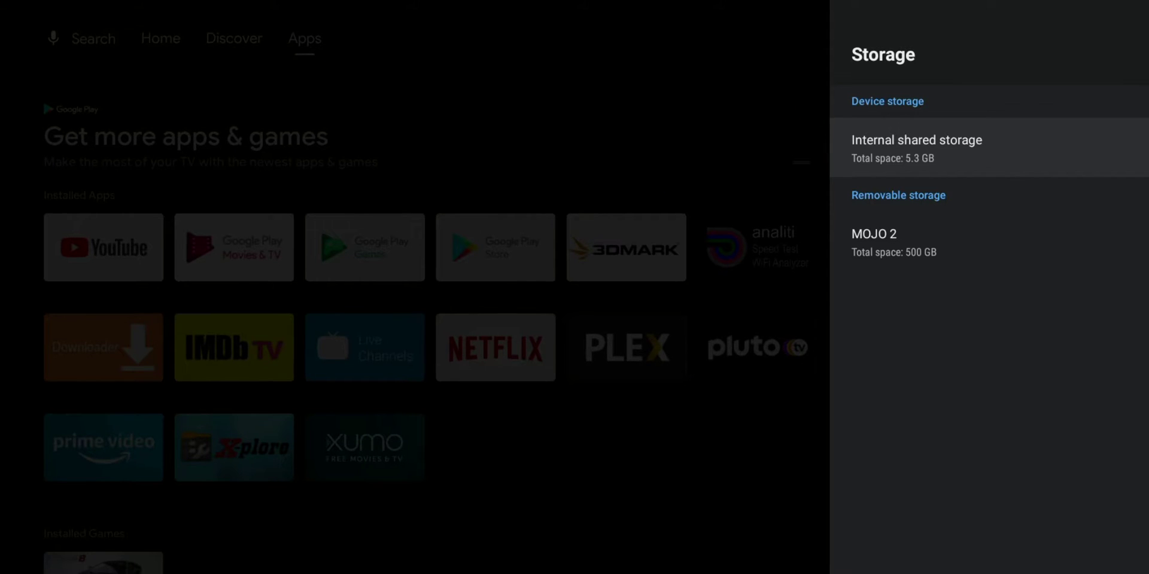
key(Down)
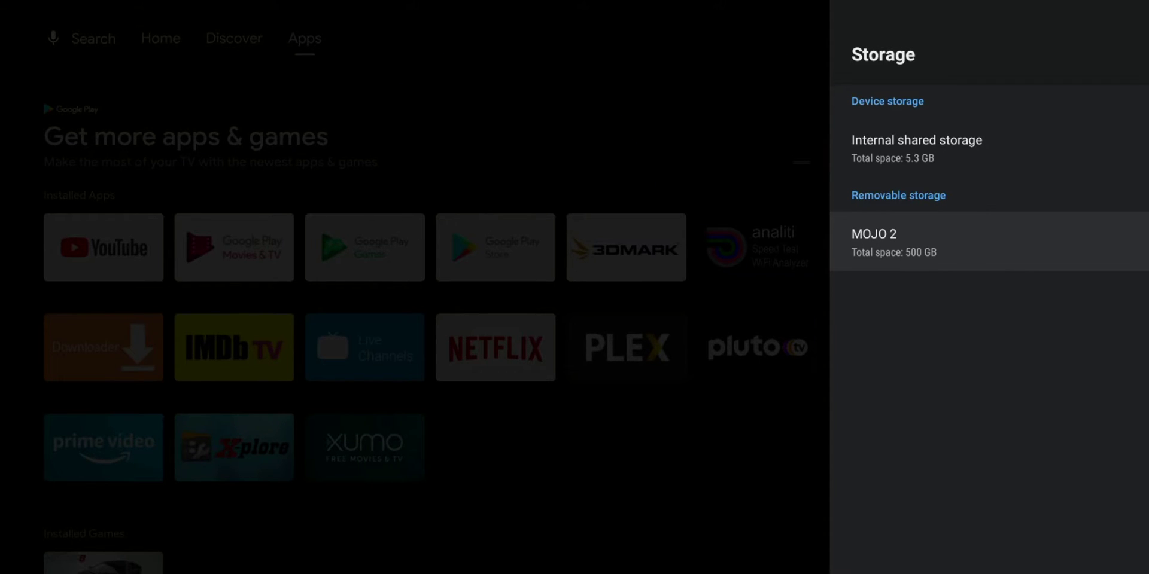
key(Escape)
- Cast the YouTube video from the phone to the Raspberry Pi 4 and start its playback
key(Down)
key(Down)
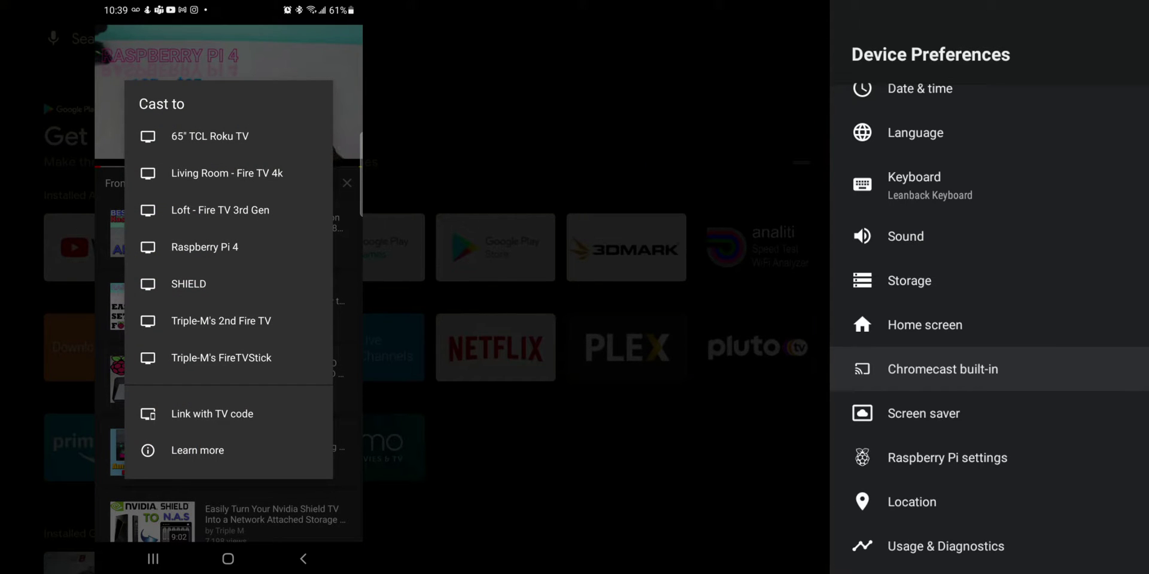
click(205, 247)
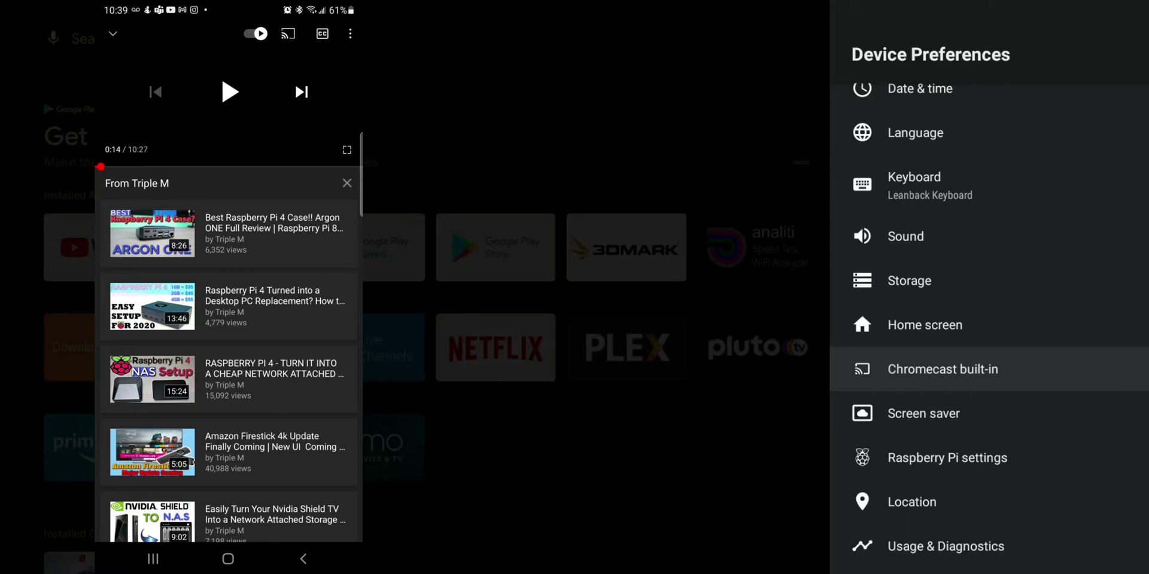
click(230, 92)
click(287, 34)
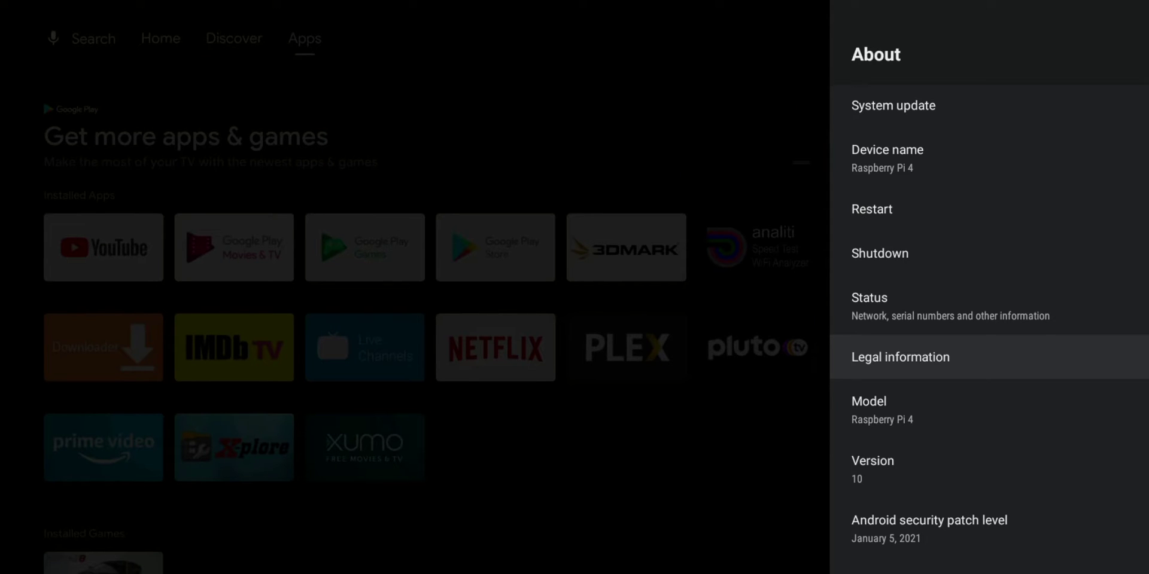
- Return from About to Device Preferences and open the Raspberry Pi settings
key(Escape)
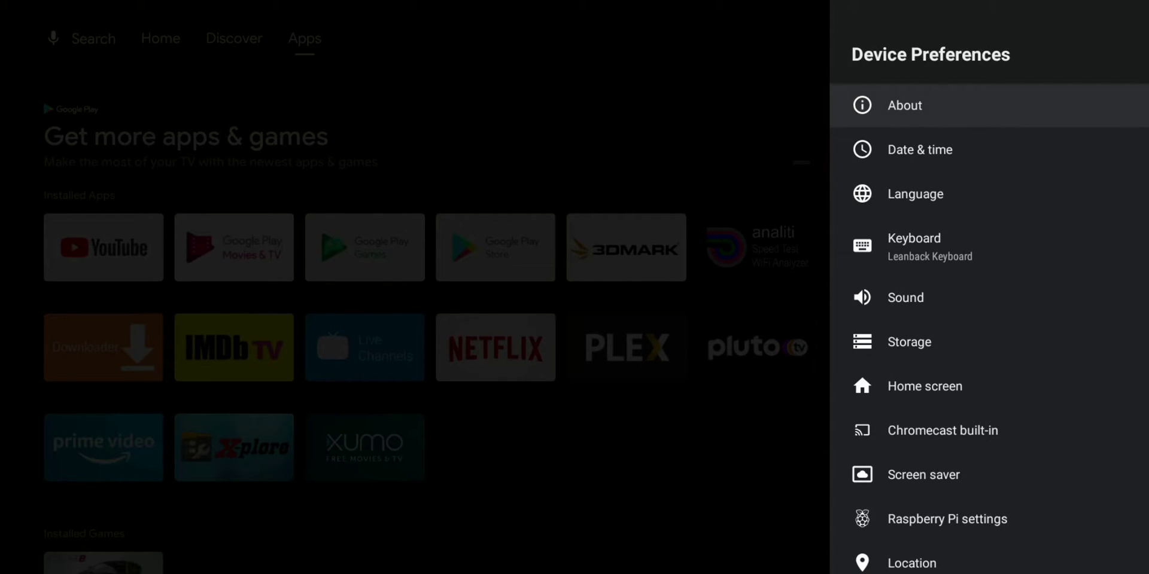
key(Down)
key(Down)
key(Down)
key(Down)
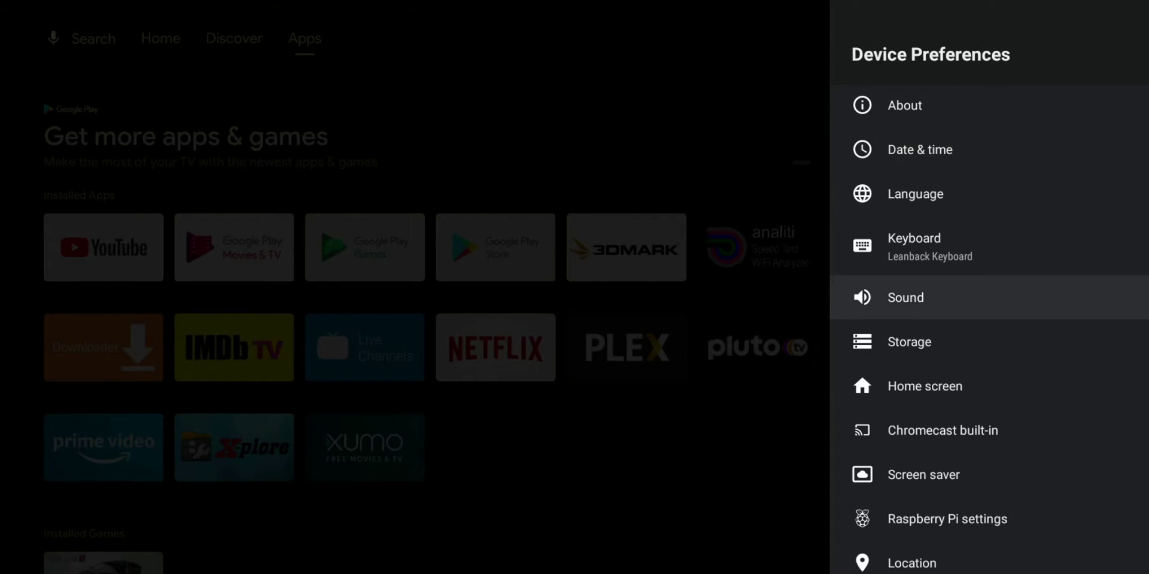
key(Down)
key(Down)
key(Down)
key(Down)
key(Down)
key(Down)
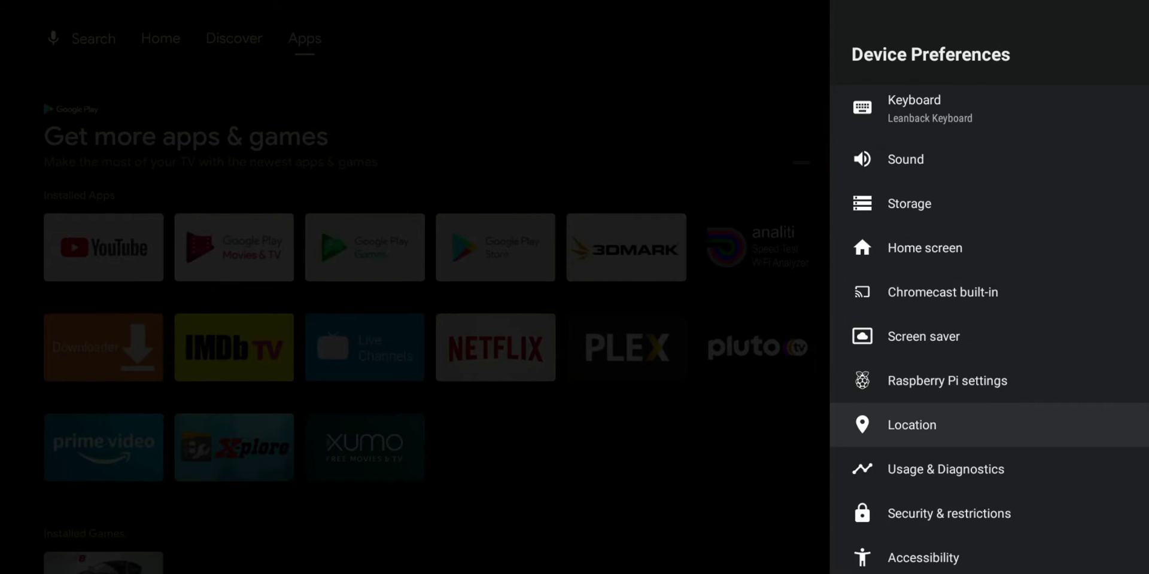
key(Up)
key(Up)
key(Down)
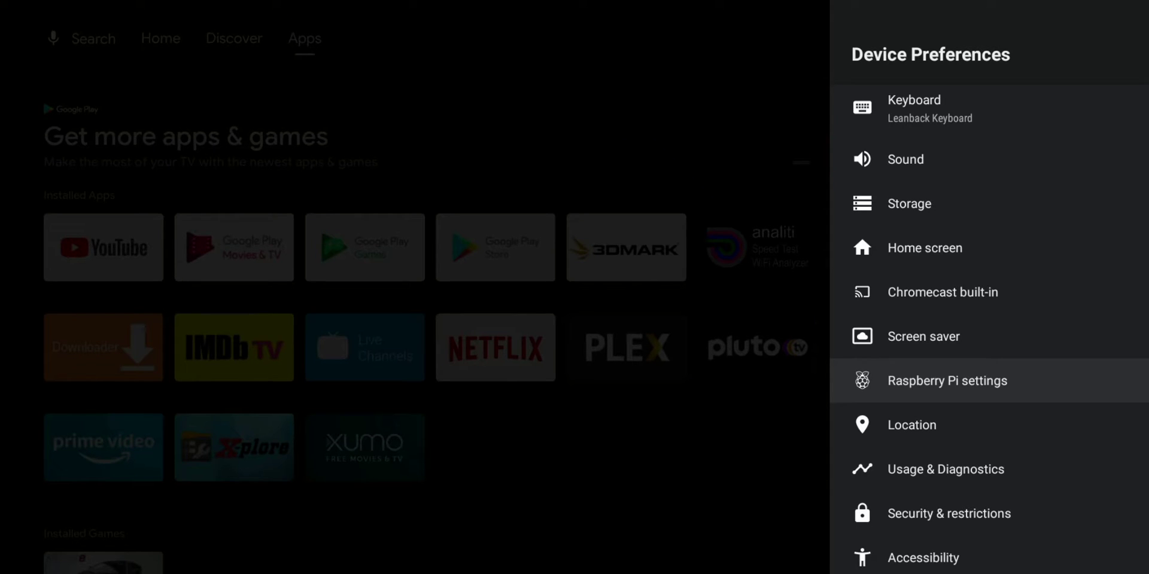
key(Return)
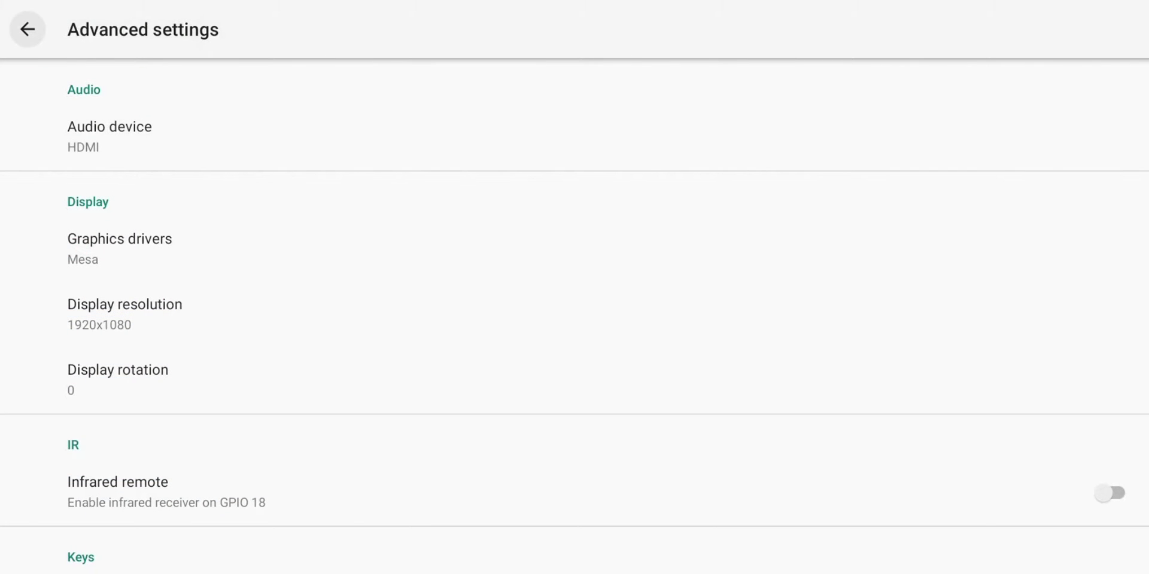
- Look over the audio device and graphics drivers entries, then browse the Display resolution options and close them without choosing one
key(Down)
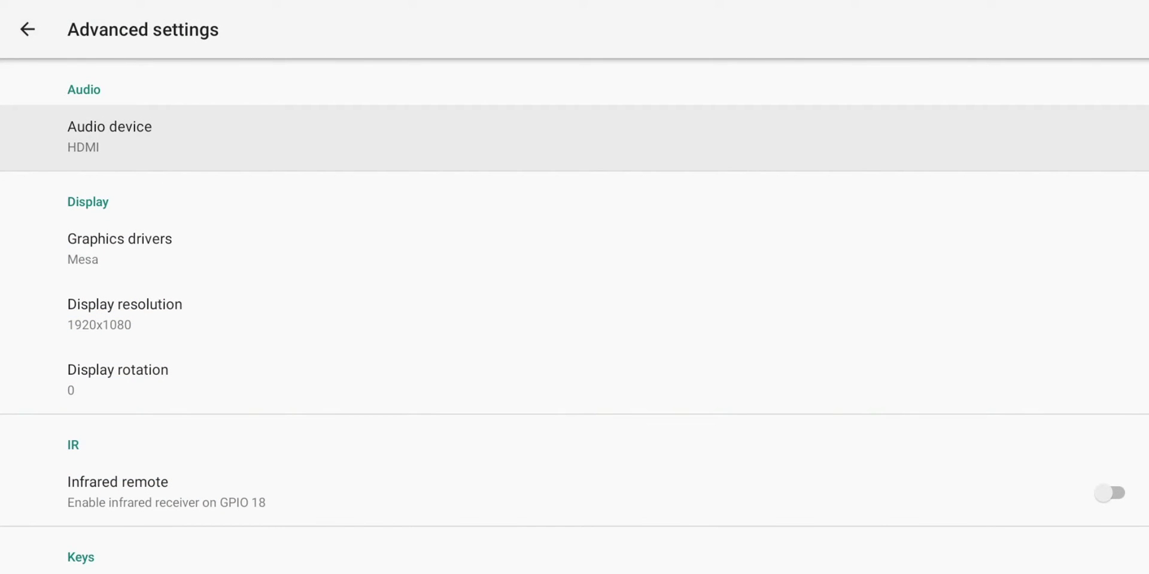
key(Down)
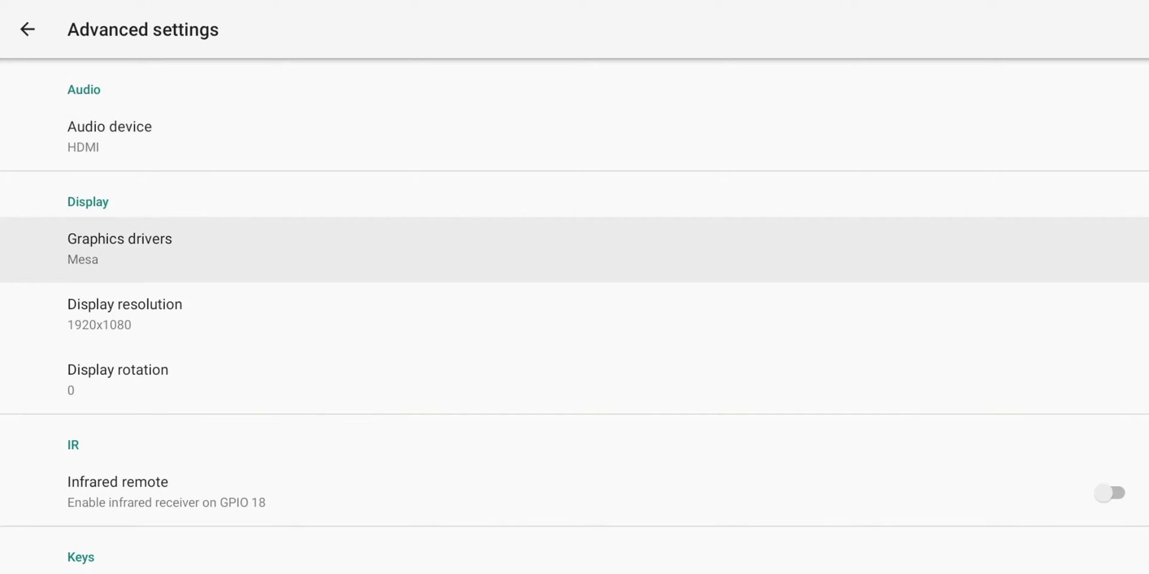
key(Down)
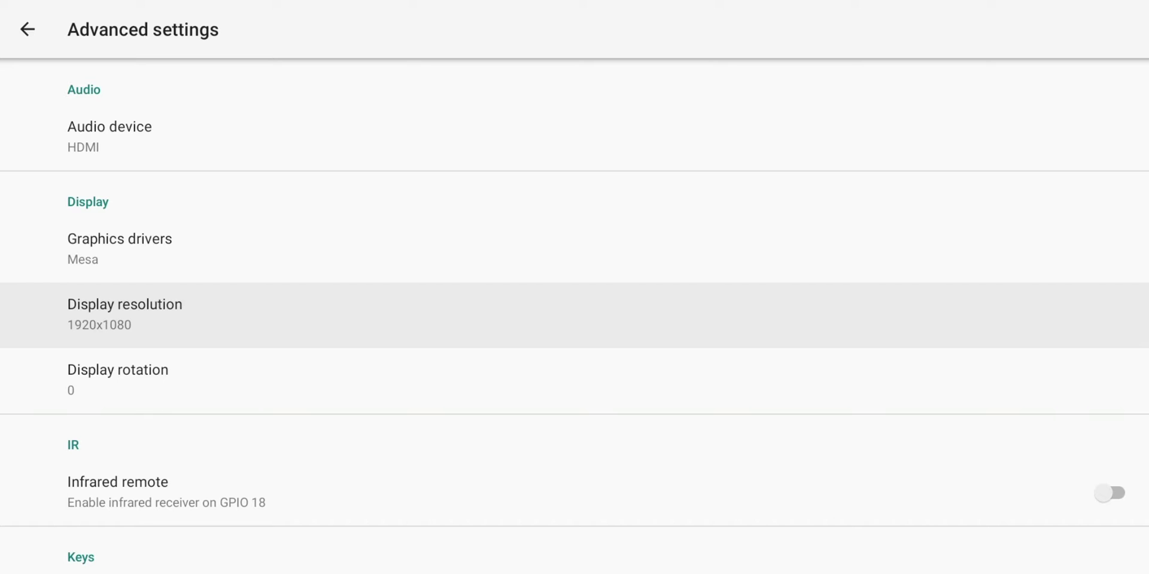
key(Return)
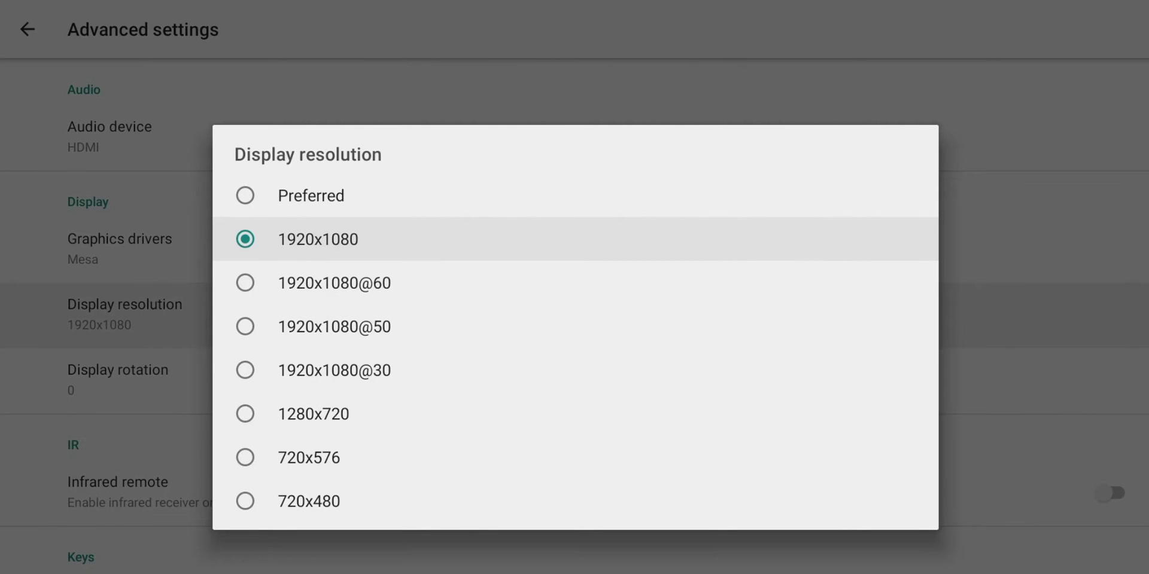
key(Down)
key(Up)
key(Down)
key(Down)
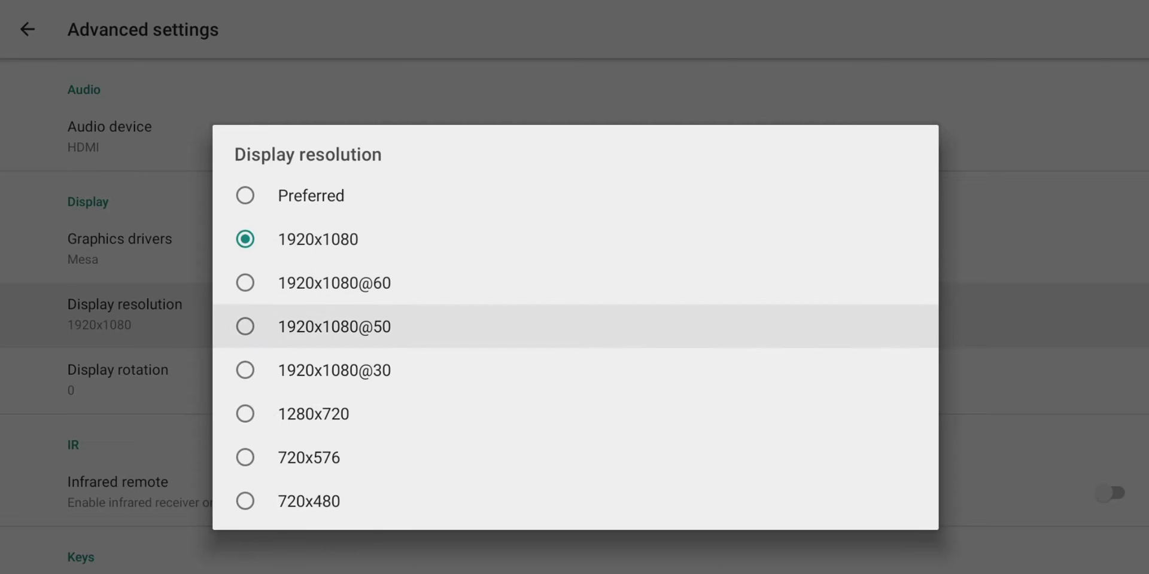
key(Down)
key(Up)
key(Down)
key(Down)
key(Down)
key(Down)
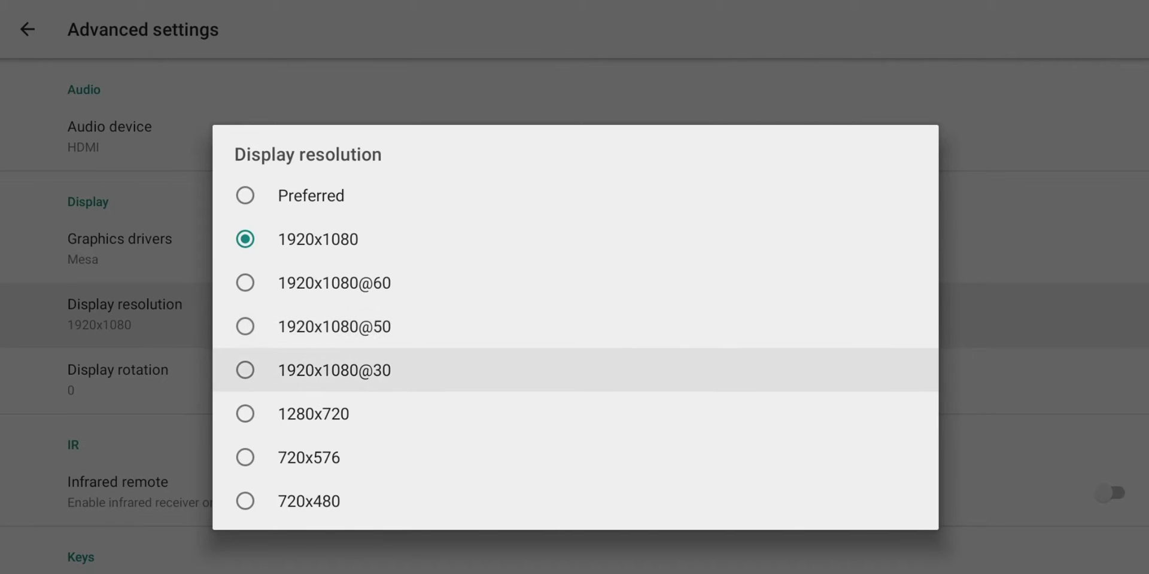
key(Escape)
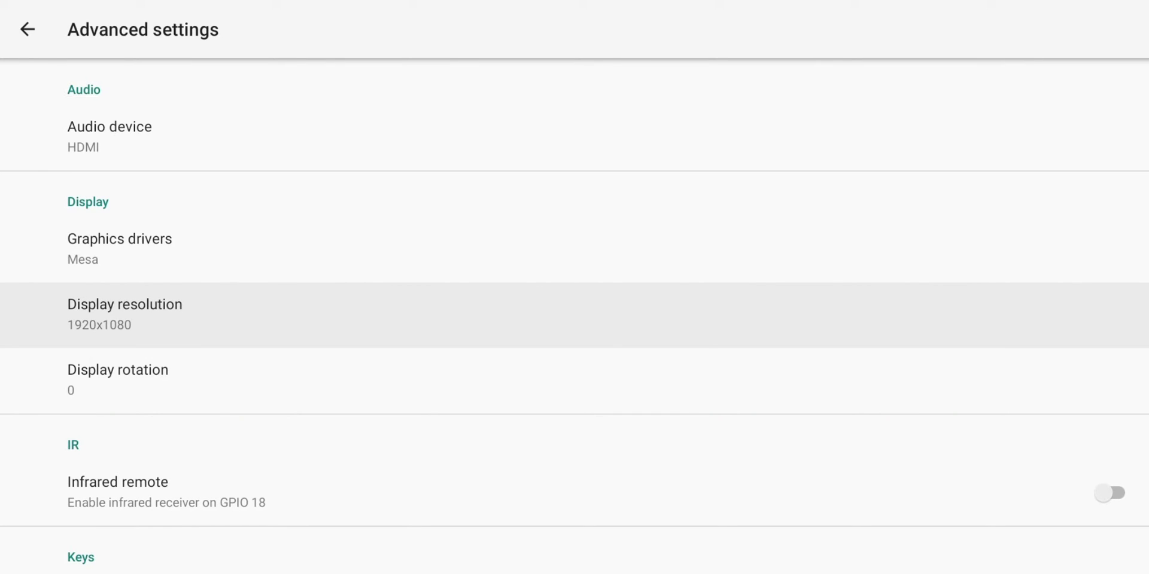
- Review the remaining Advanced settings from Display rotation through infrared, keys, overclock and remote access to the real time clock
key(Down)
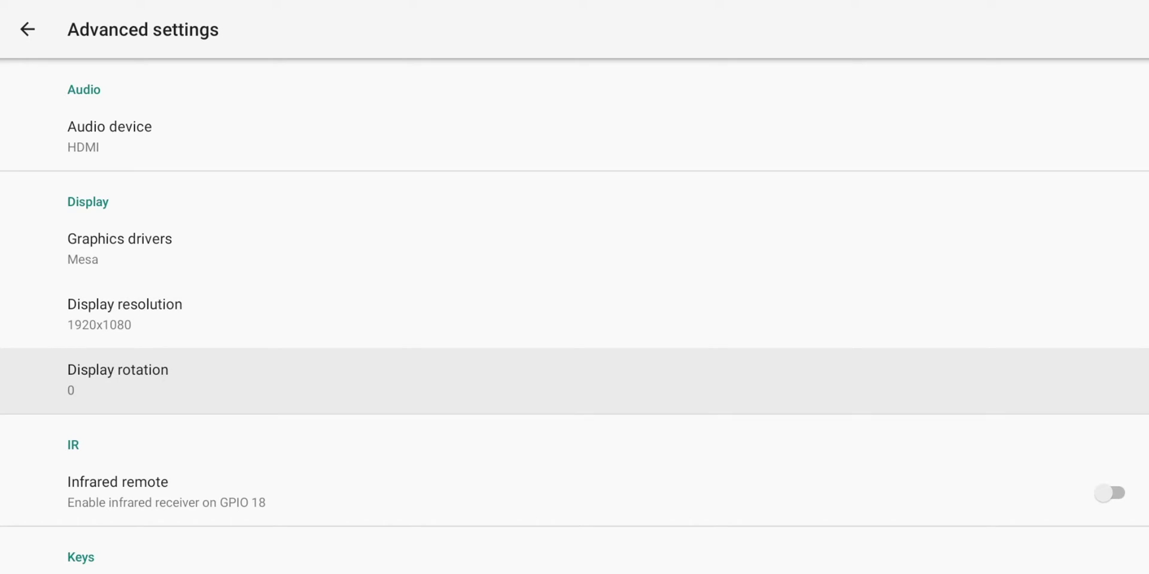
key(Down)
key(Down)
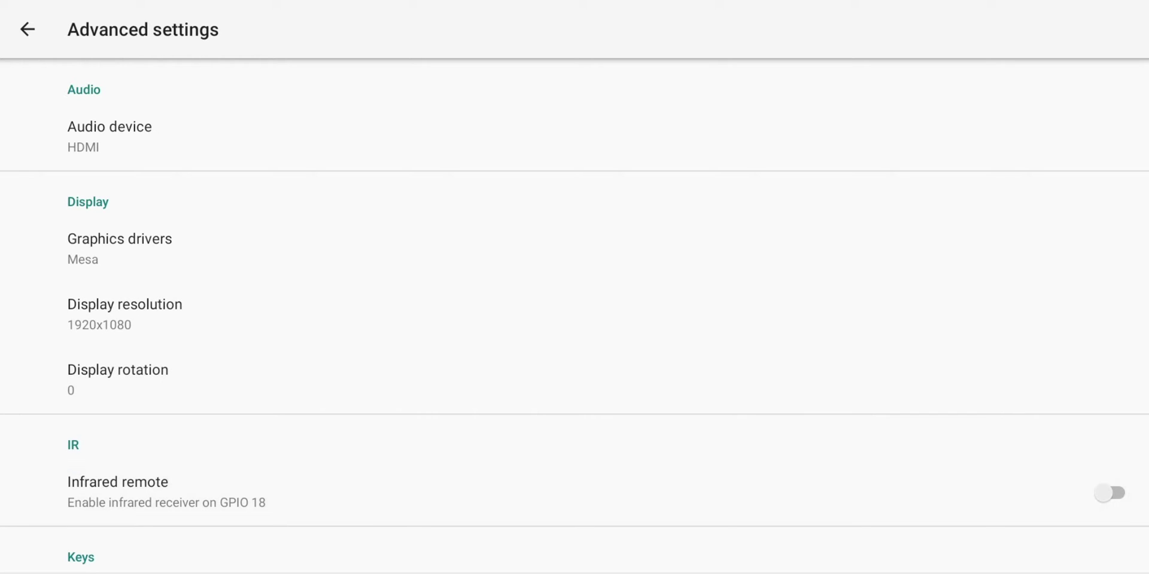
key(Down)
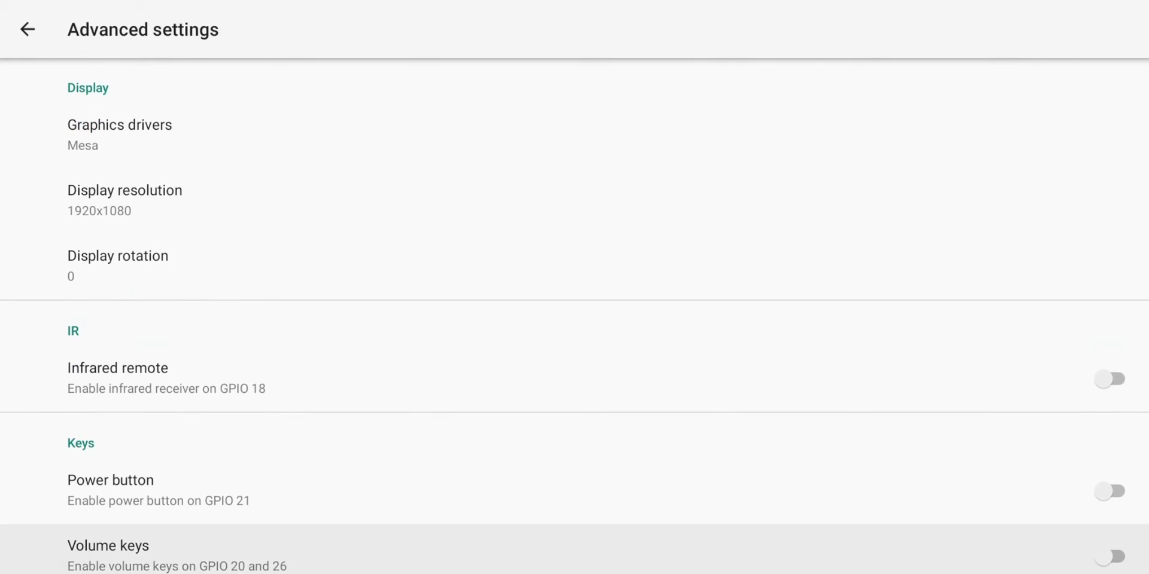
key(Down)
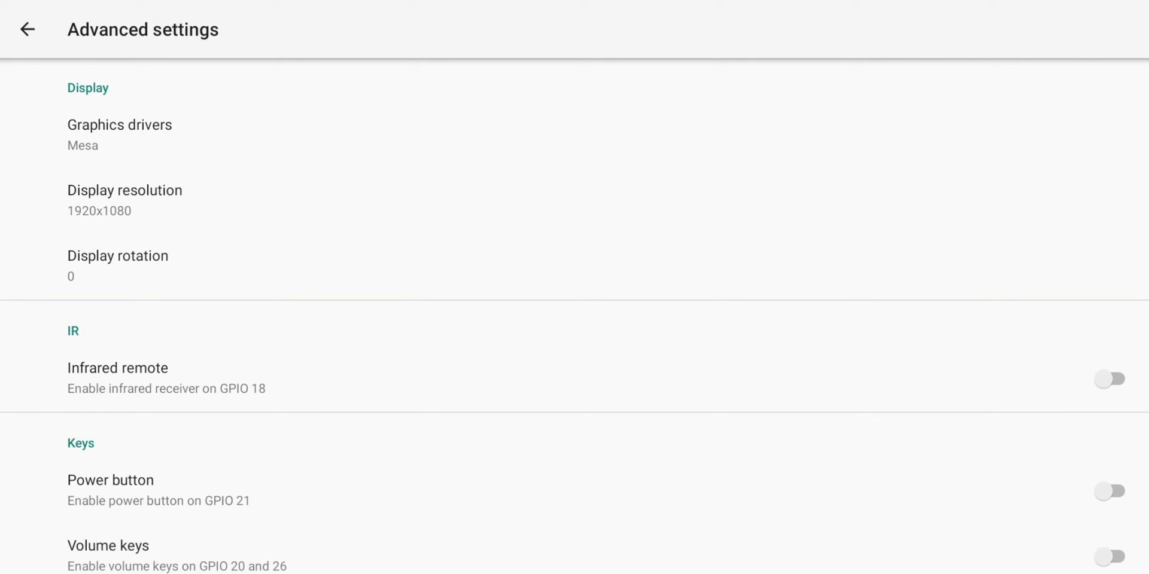
key(Down)
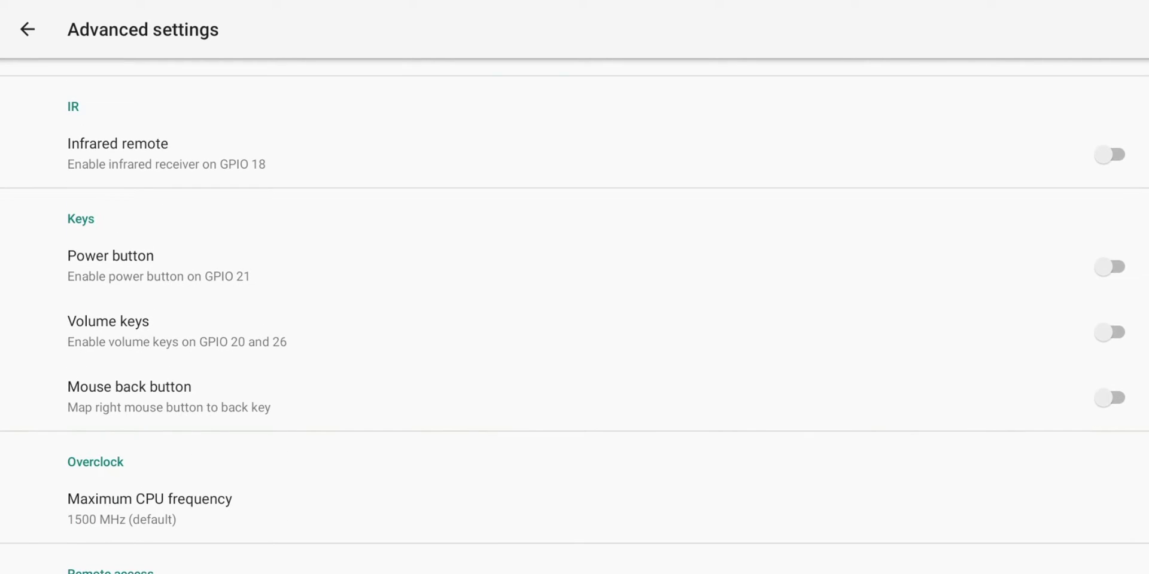
key(XF86AudioLowerVolume)
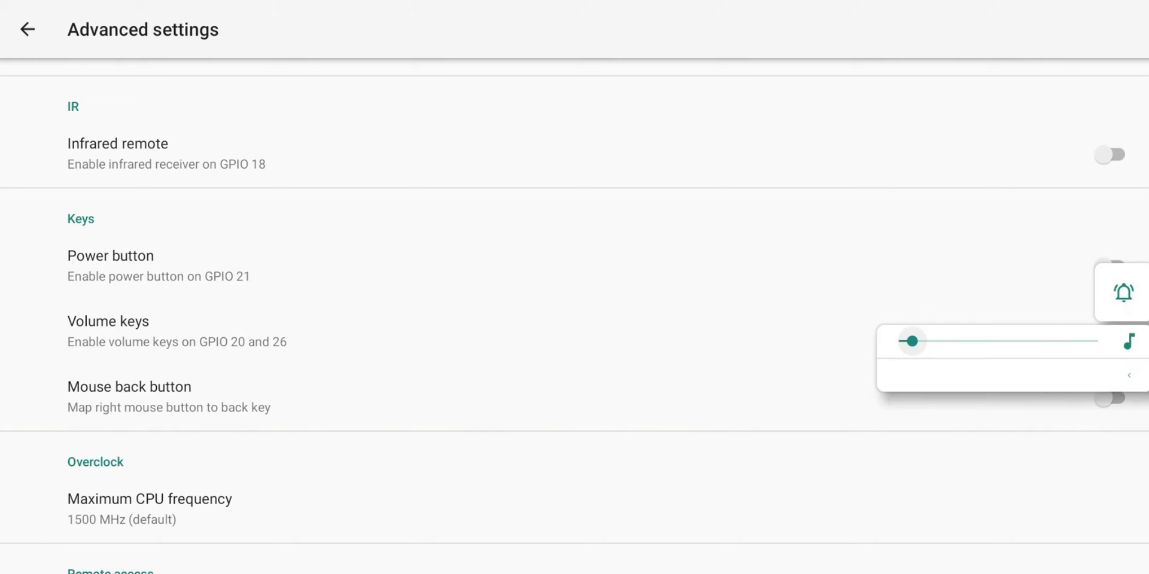
key(Down)
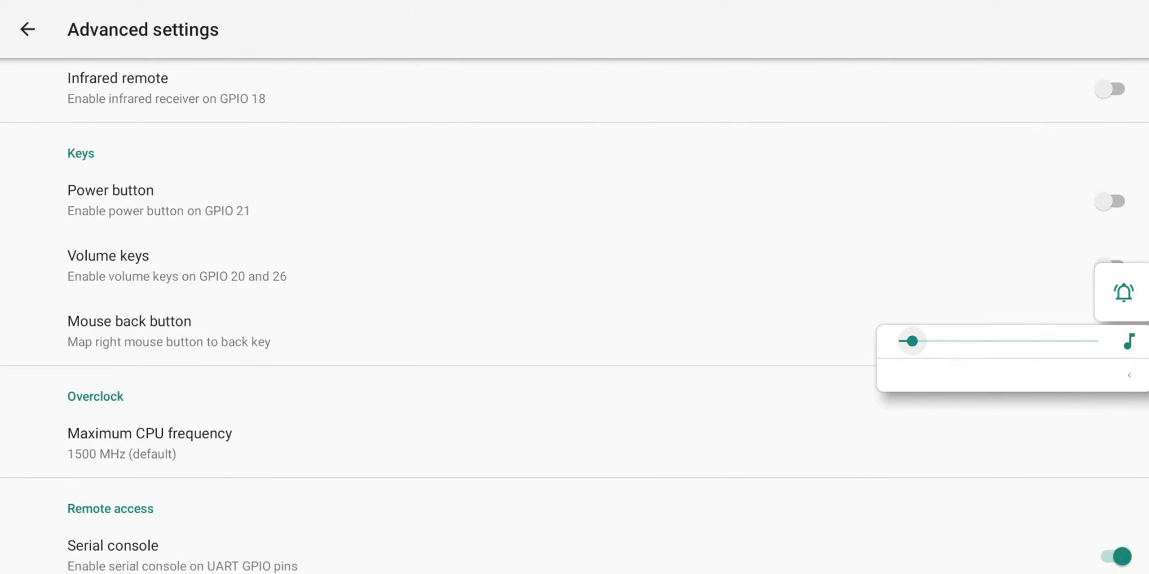
key(Down)
key(Down)
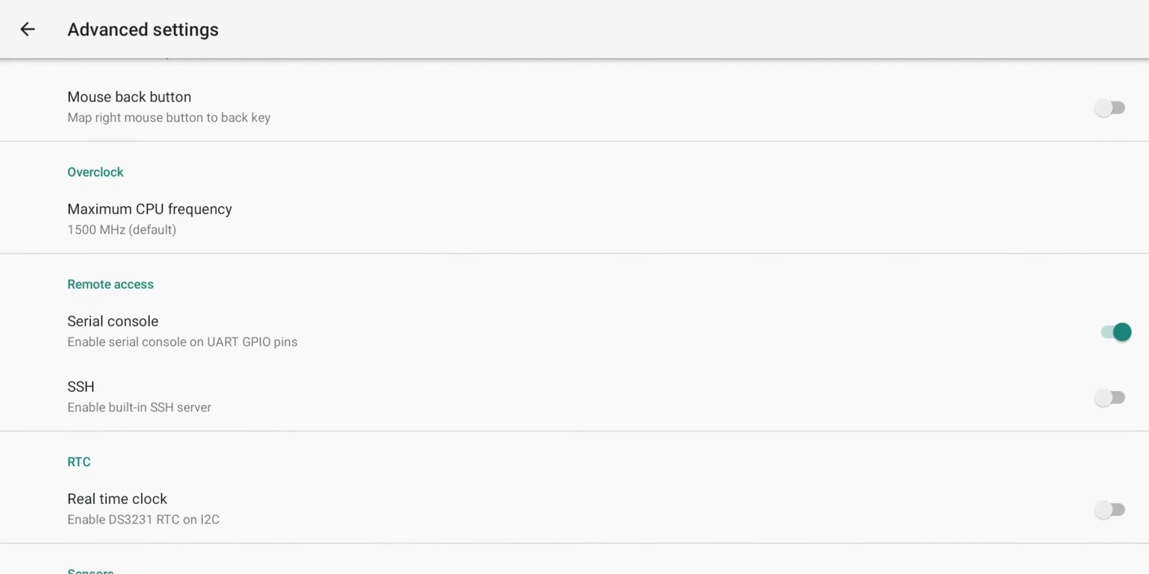
key(Down)
key(Up)
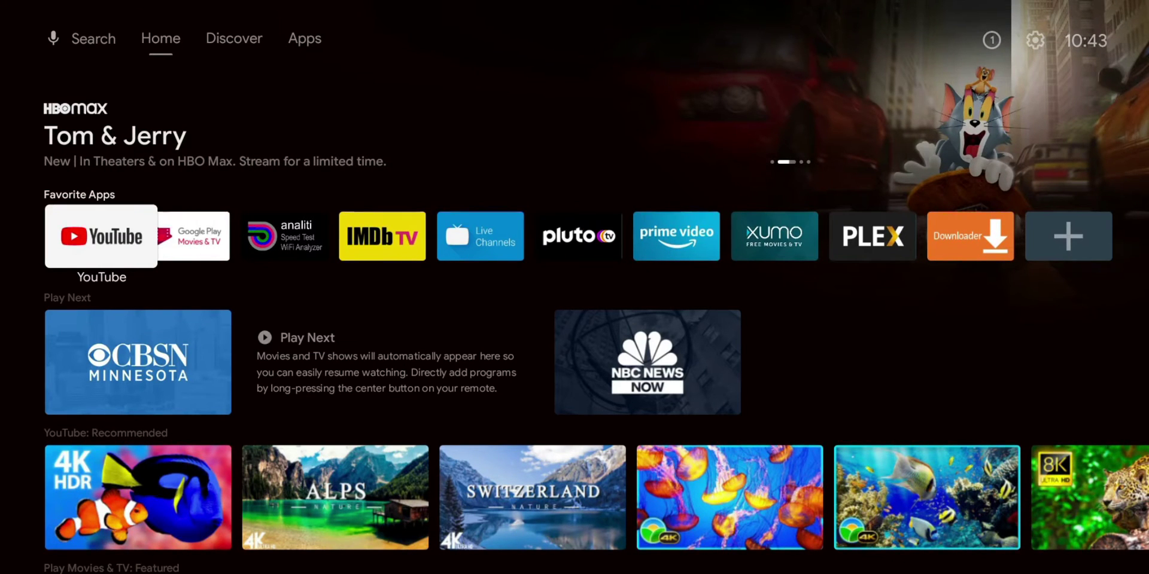
- Open YouTube and play the recommended video "Breathtaking Colors of Nature in 4K HDR"
key(Return)
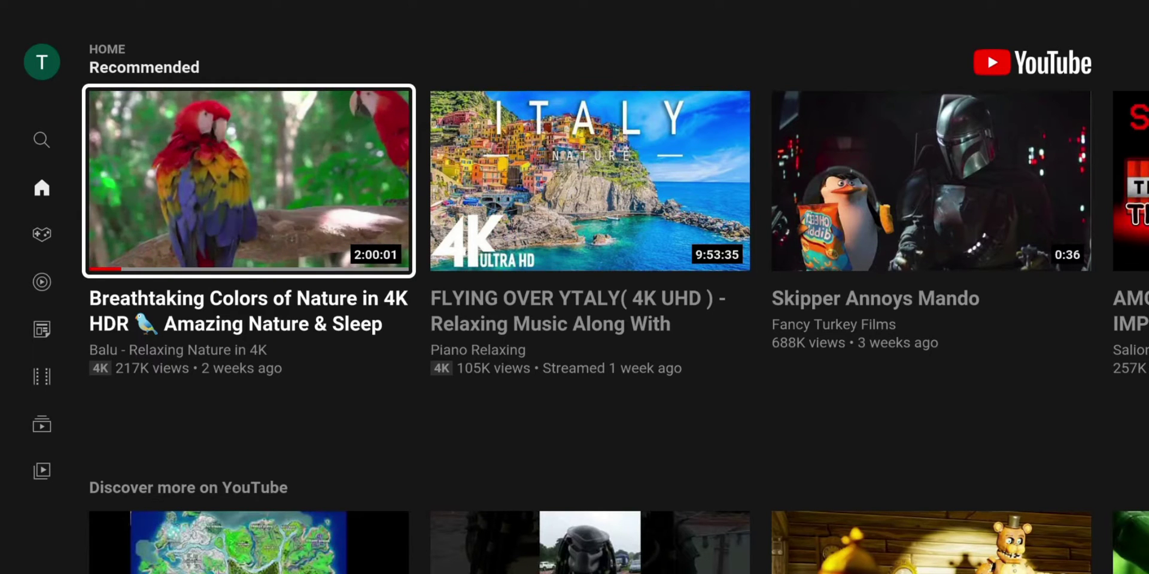
key(Return)
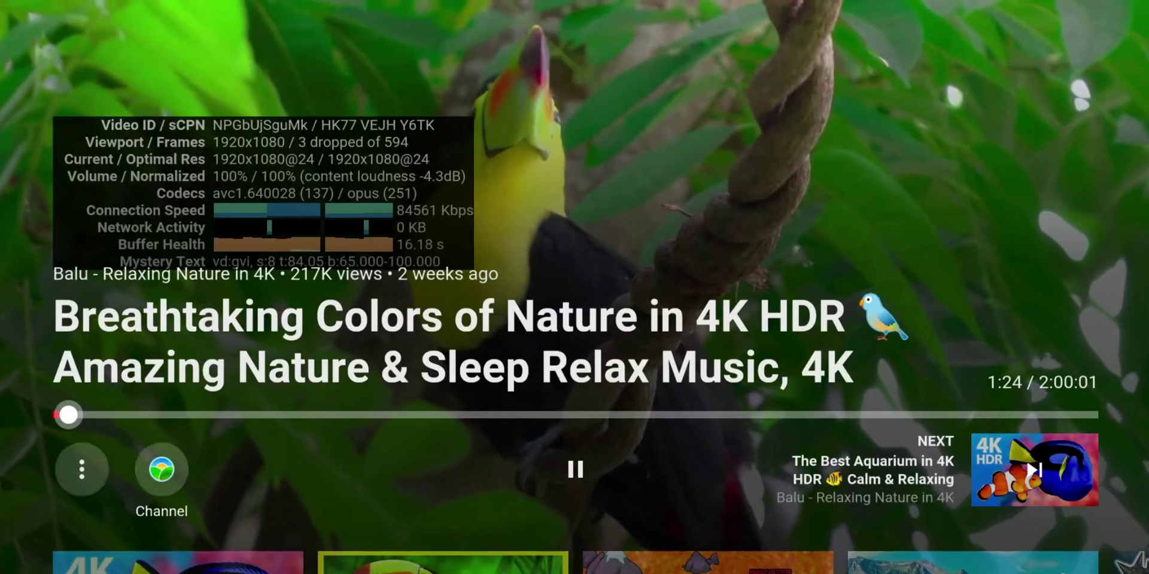
- Check the playing video's available quality options, then leave YouTube for the home screen
key(Left)
key(Return)
key(Right)
key(Return)
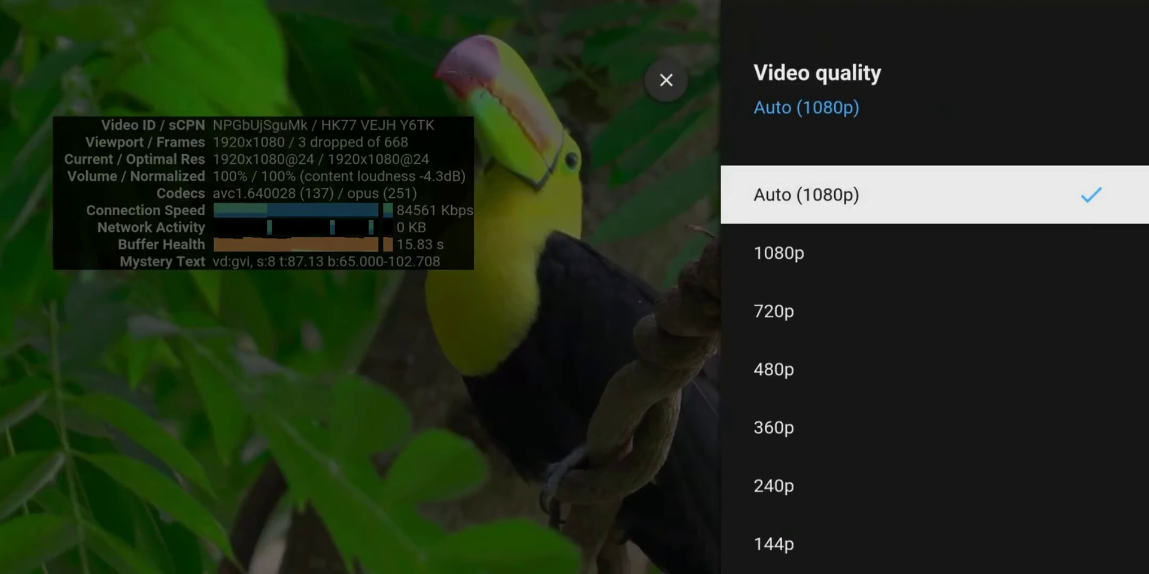
key(Right)
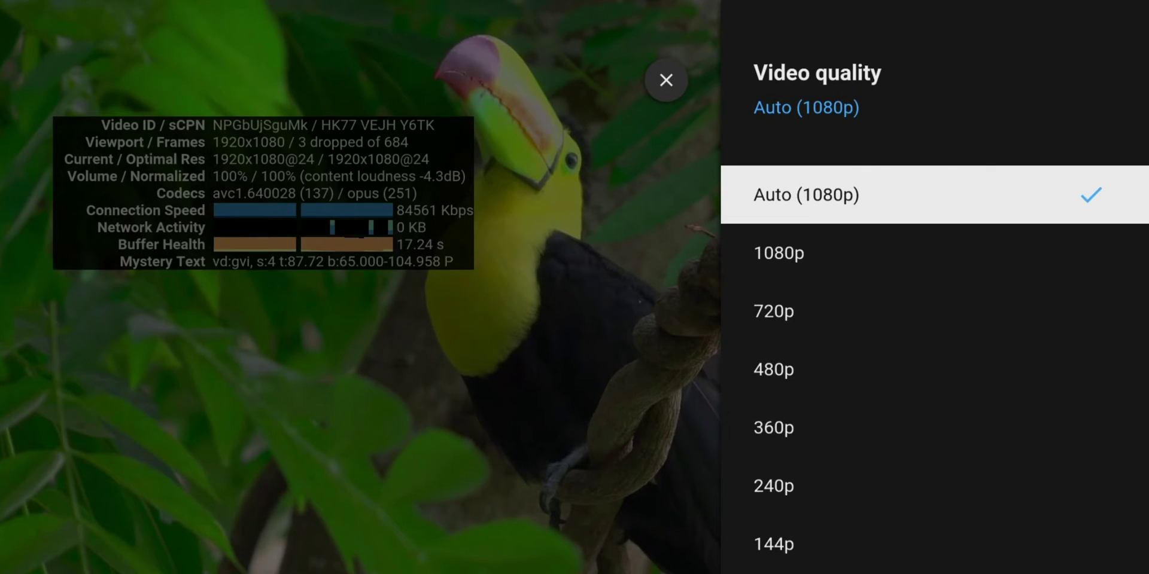
key(Escape)
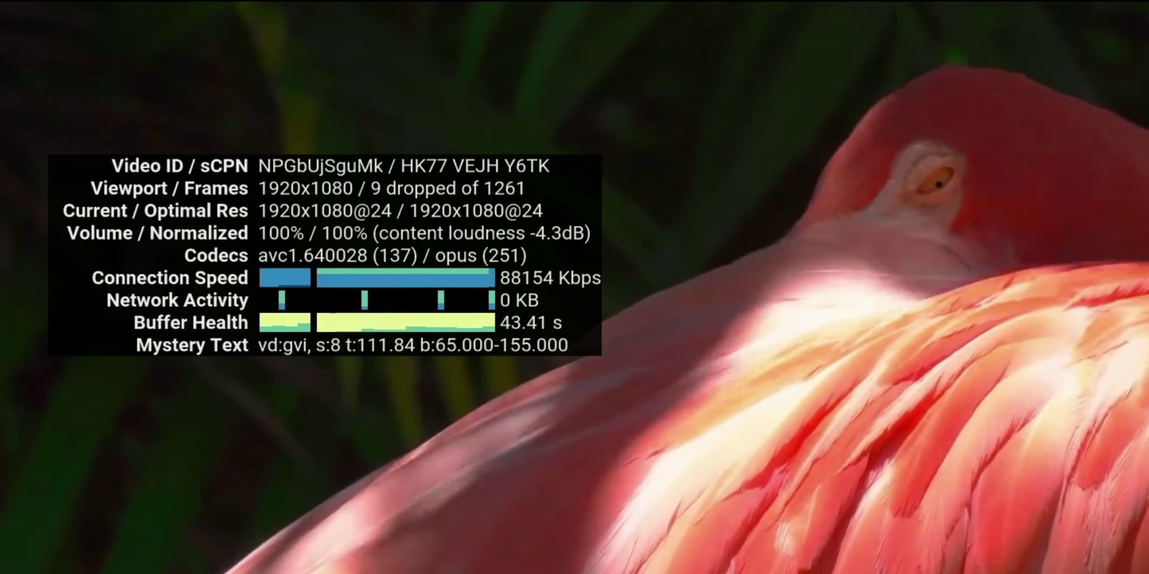
key(Escape)
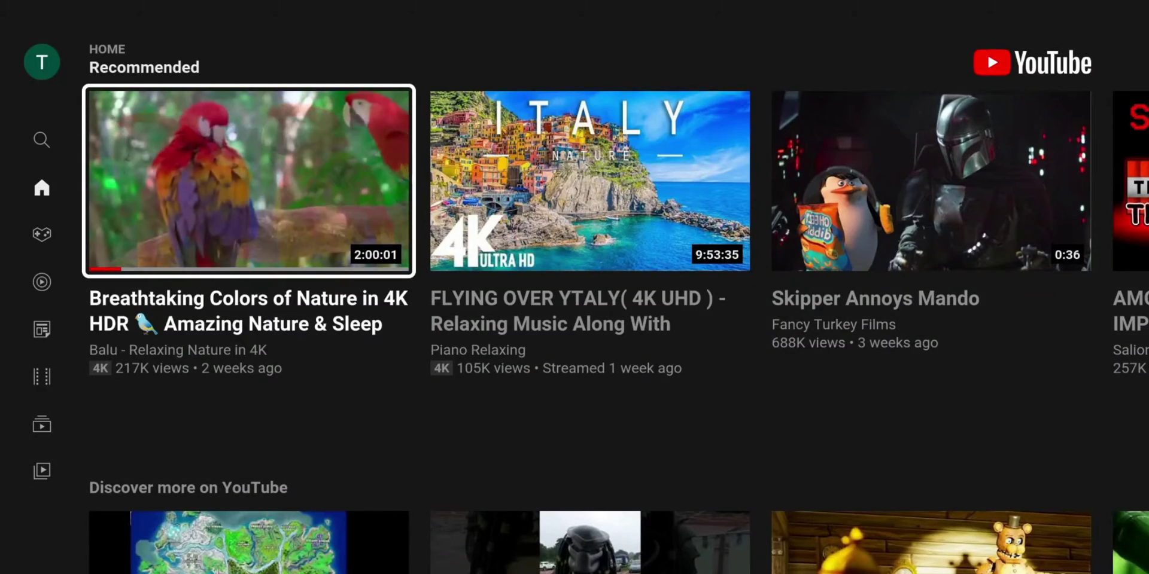
key(Escape)
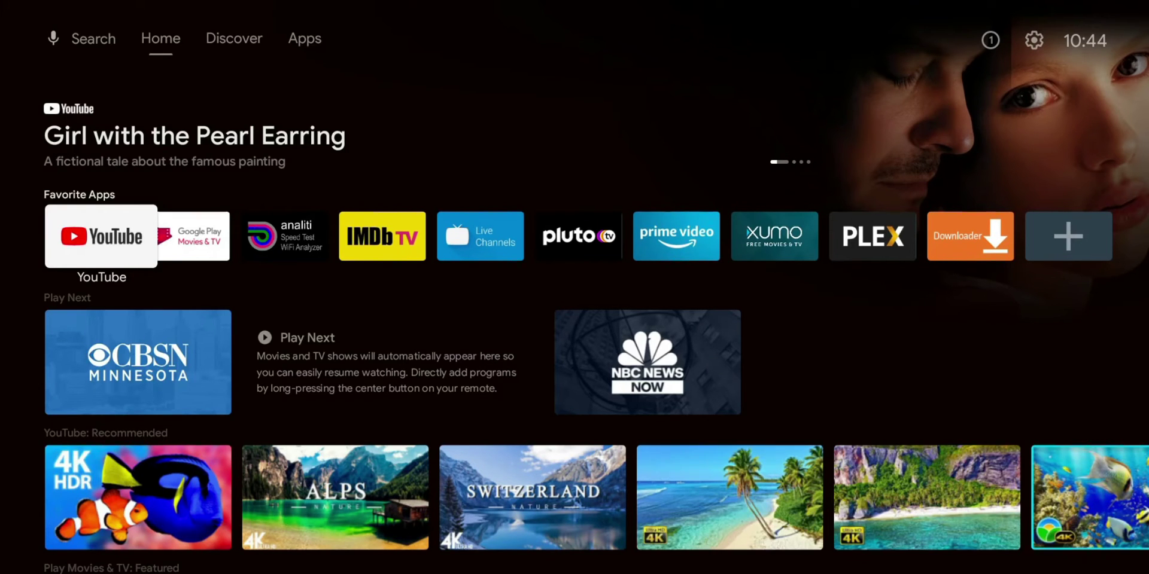
- Try to open Prime Video from the Favorite Apps row and return to the home screen
key(Right)
key(Right)
key(Right)
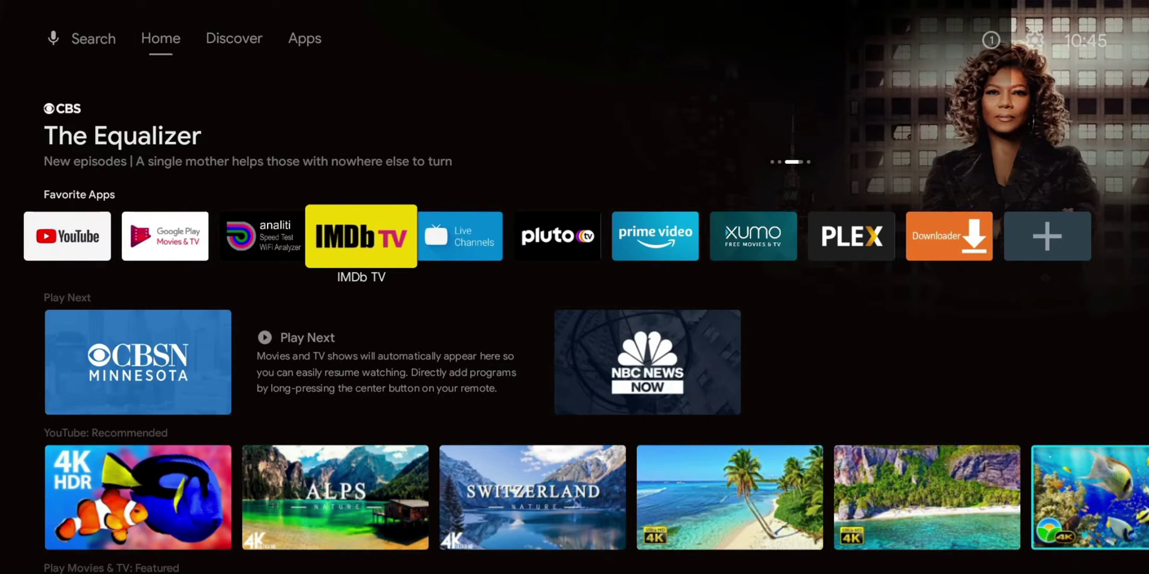
key(Right)
key(Right)
key(Right)
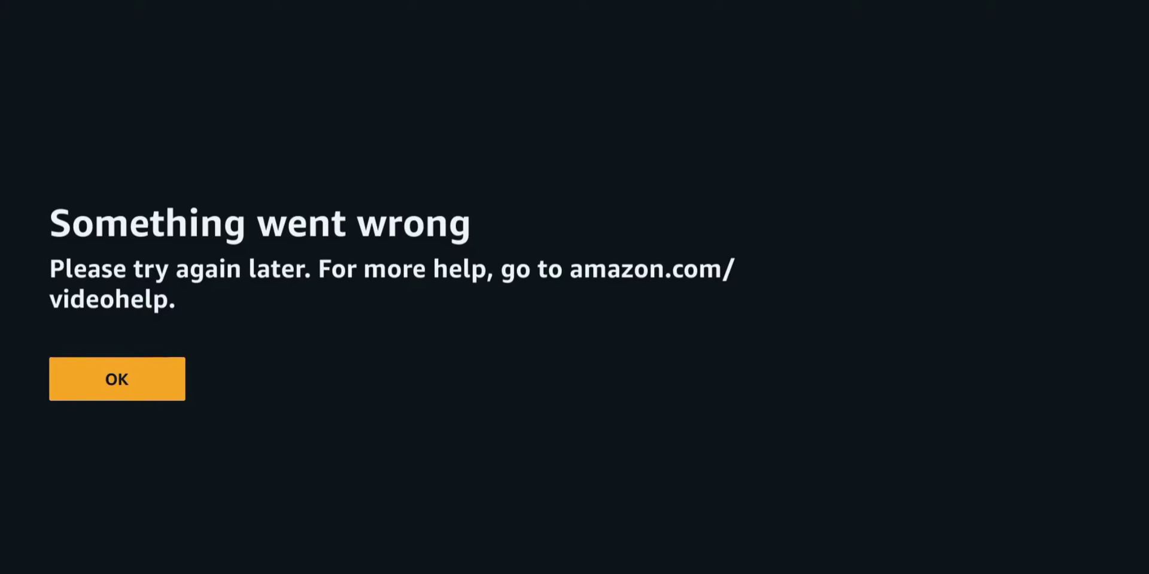
key(Return)
key(Left)
key(Left)
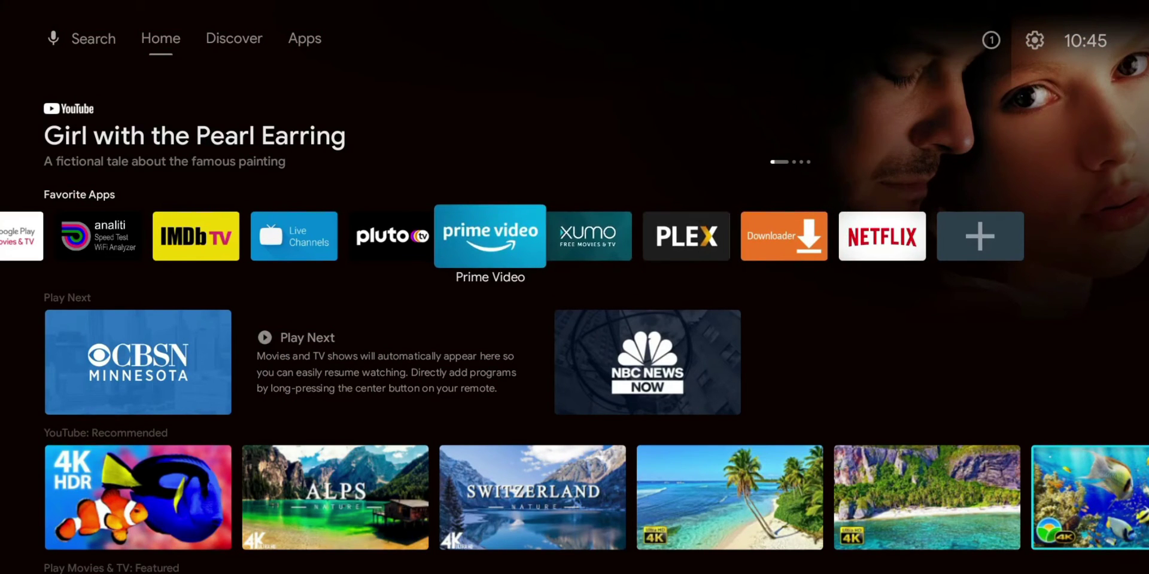
- Select Netflix in the Favorite Apps row
key(Right)
key(Right)
key(Right)
key(Right)
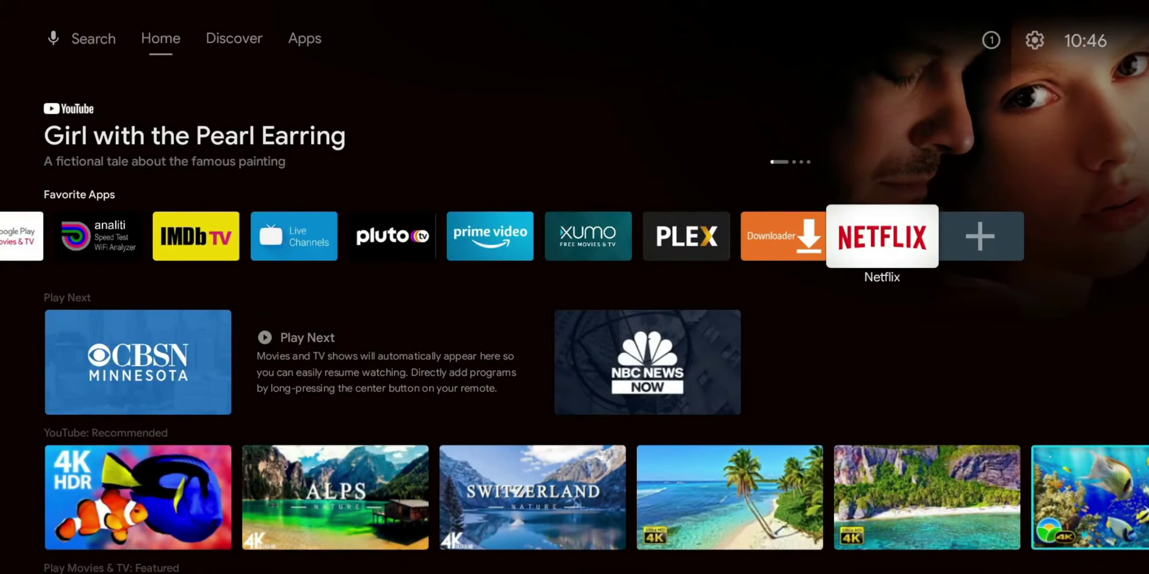
- Open IMDb TV from the Favorite Apps row
key(Left)
key(Left)
key(Left)
key(Left)
key(Right)
key(Right)
key(Right)
key(Right)
key(Right)
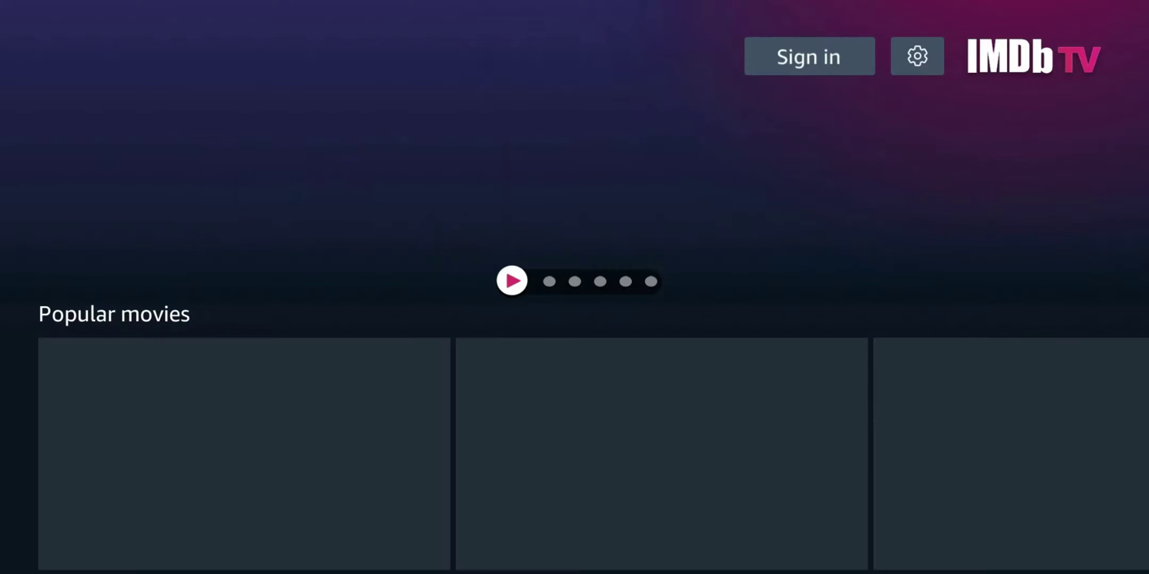
- Try to browse IMDb TV's popular movies, then leave the app for the home screen
key(Down)
key(Down)
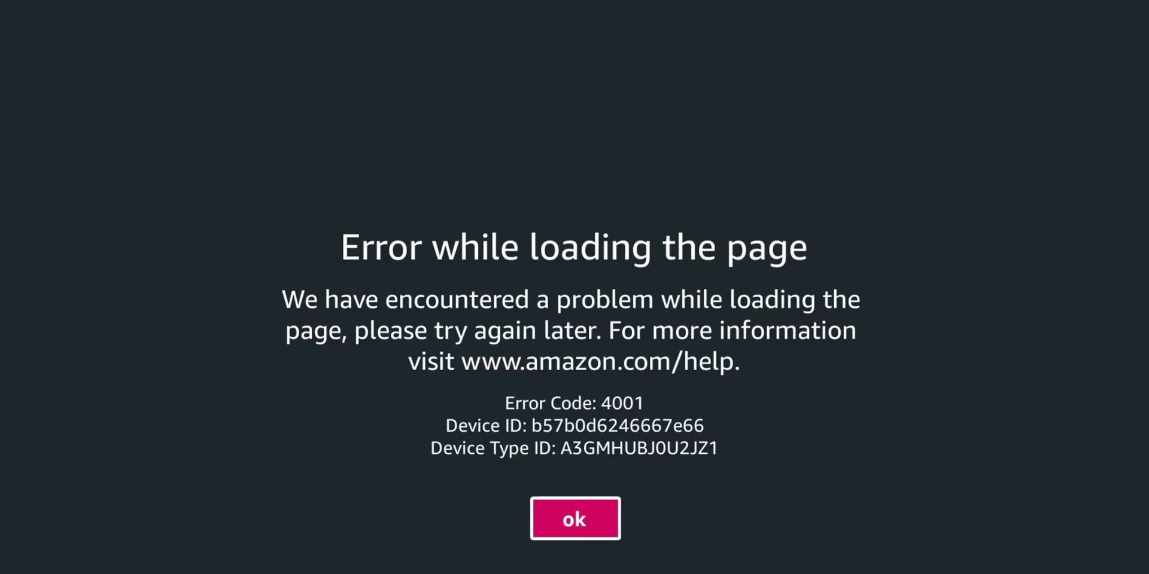
key(Return)
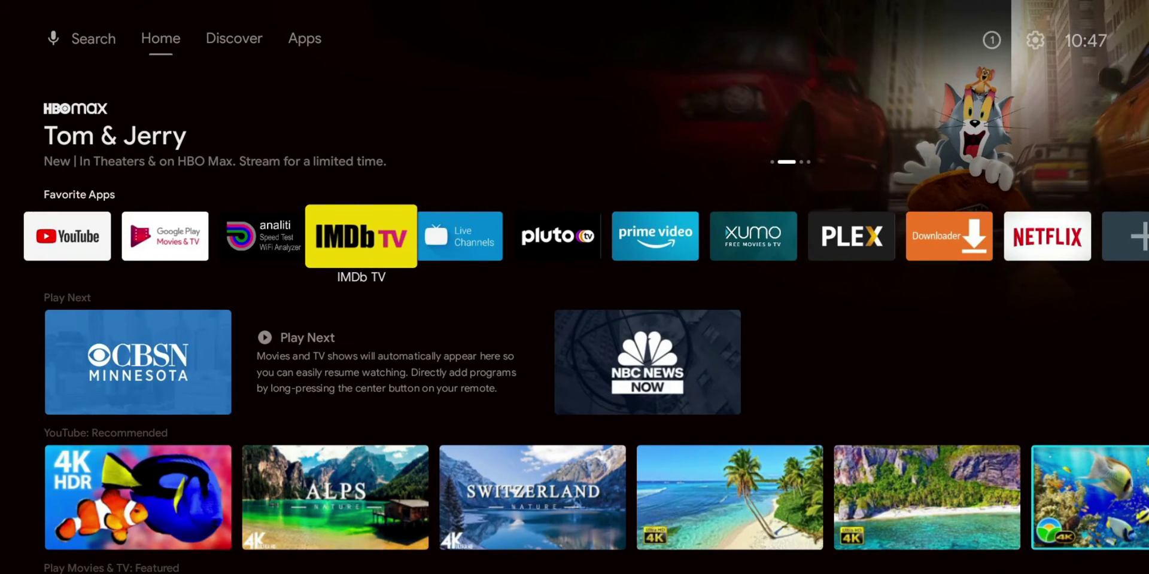
- Open the Xumo app from the Favorite Apps row
key(Right)
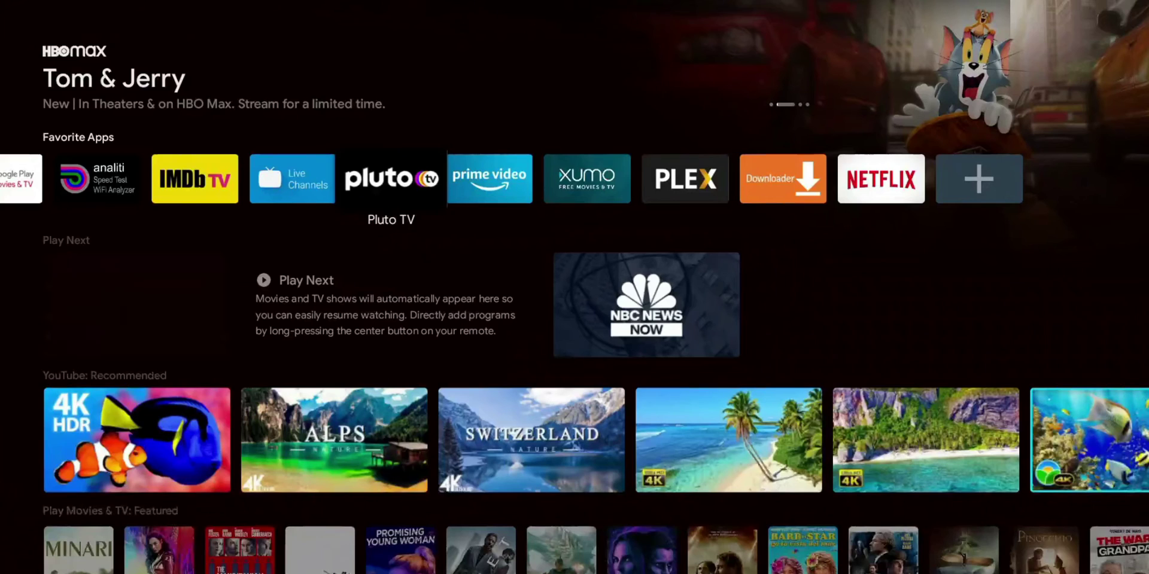
key(Right)
key(Right)
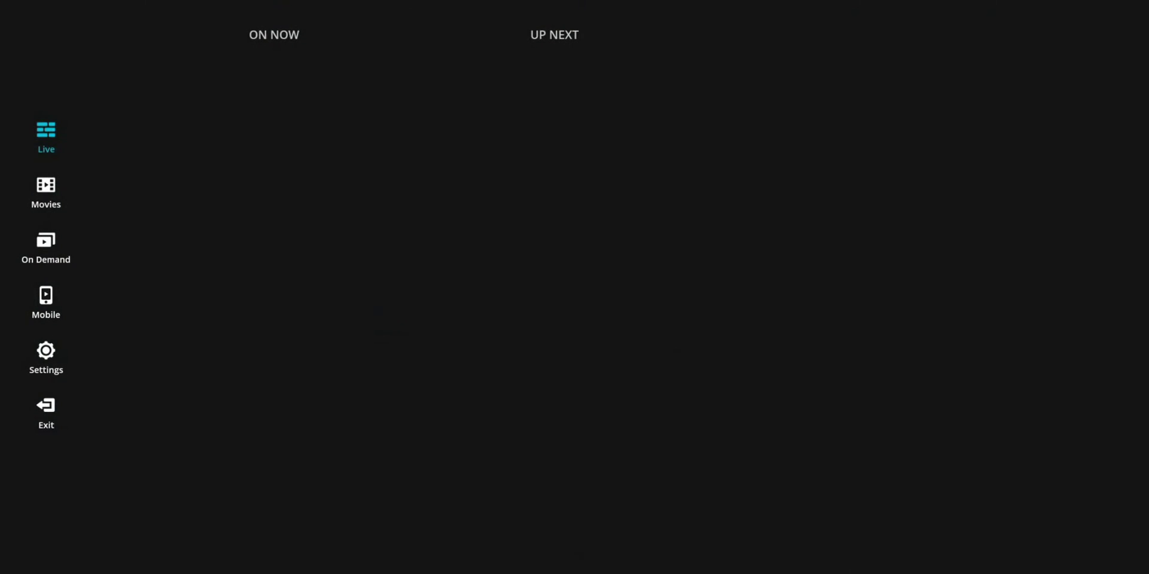
- Look at the Plex app's home page of movies and shows, then return to the home screen
key(Down)
key(Down)
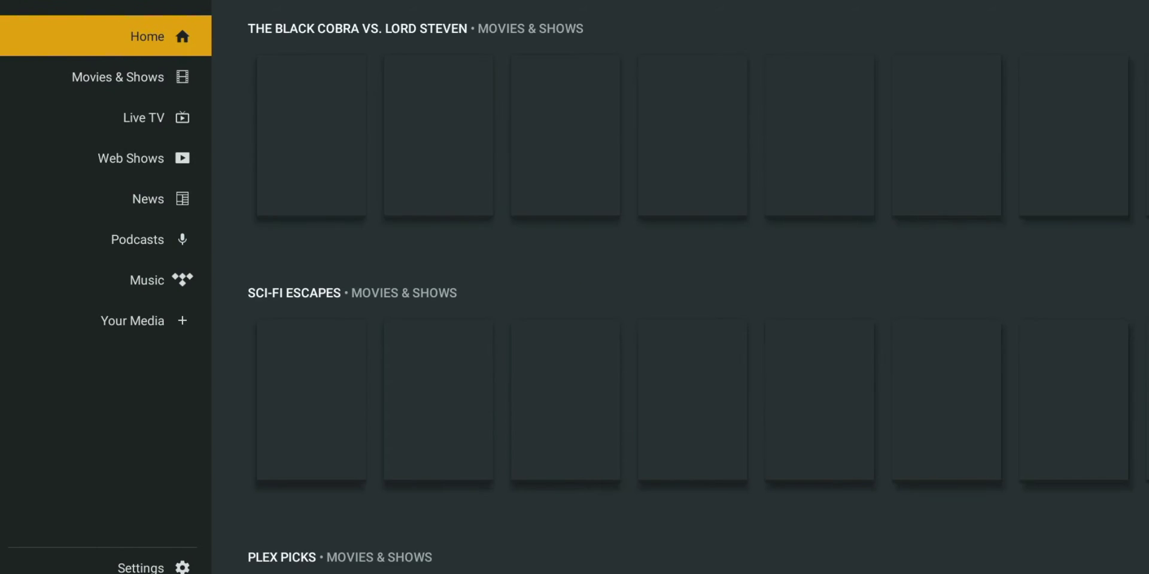
key(Return)
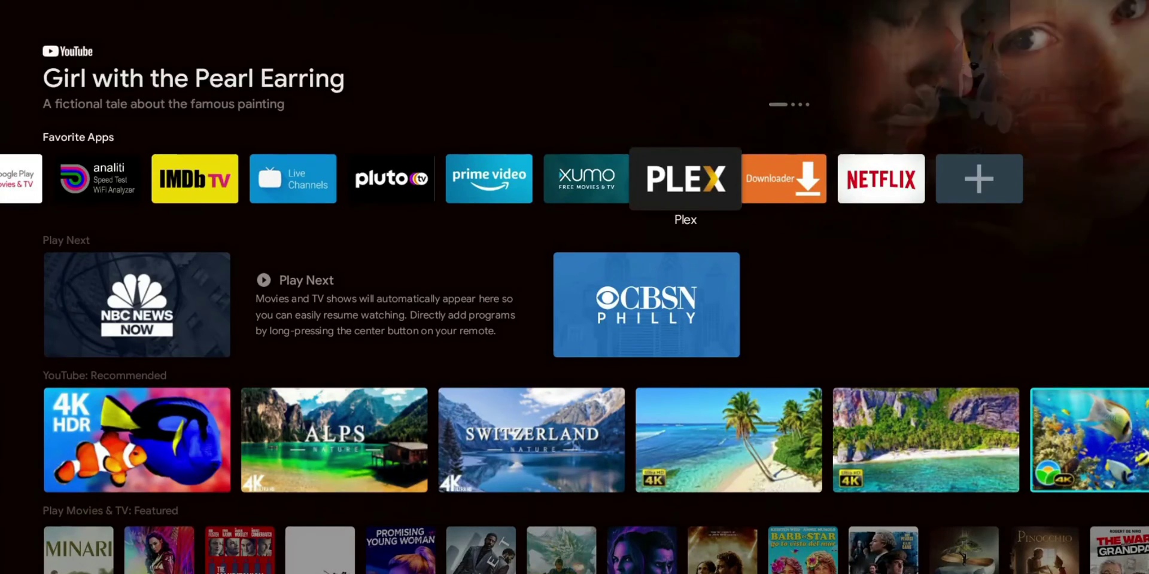
key(Right)
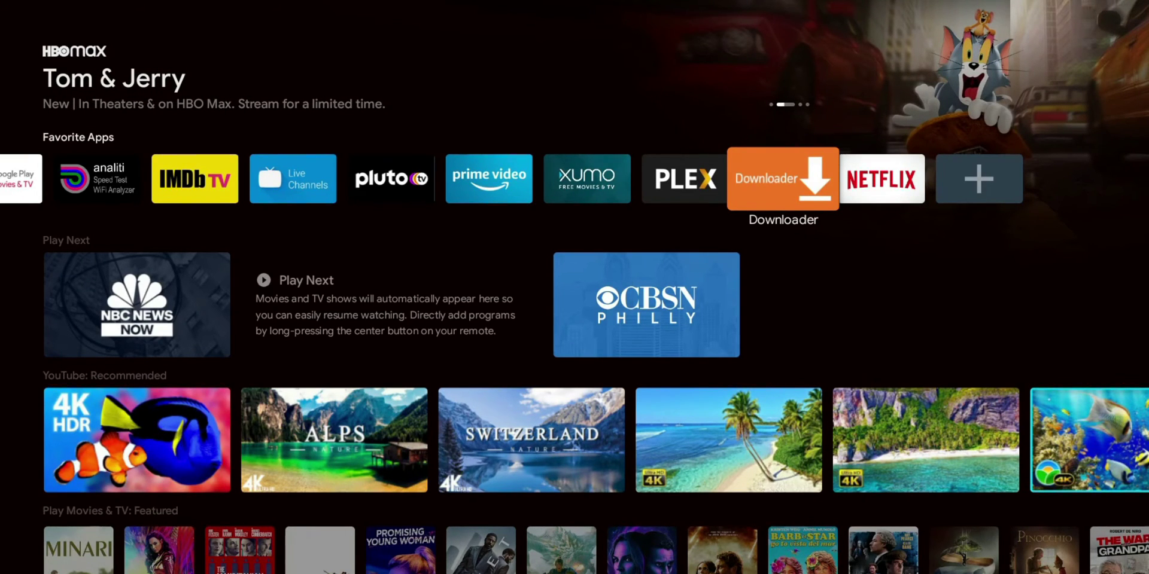
key(Left)
key(Left)
key(Left)
key(Left)
key(Left)
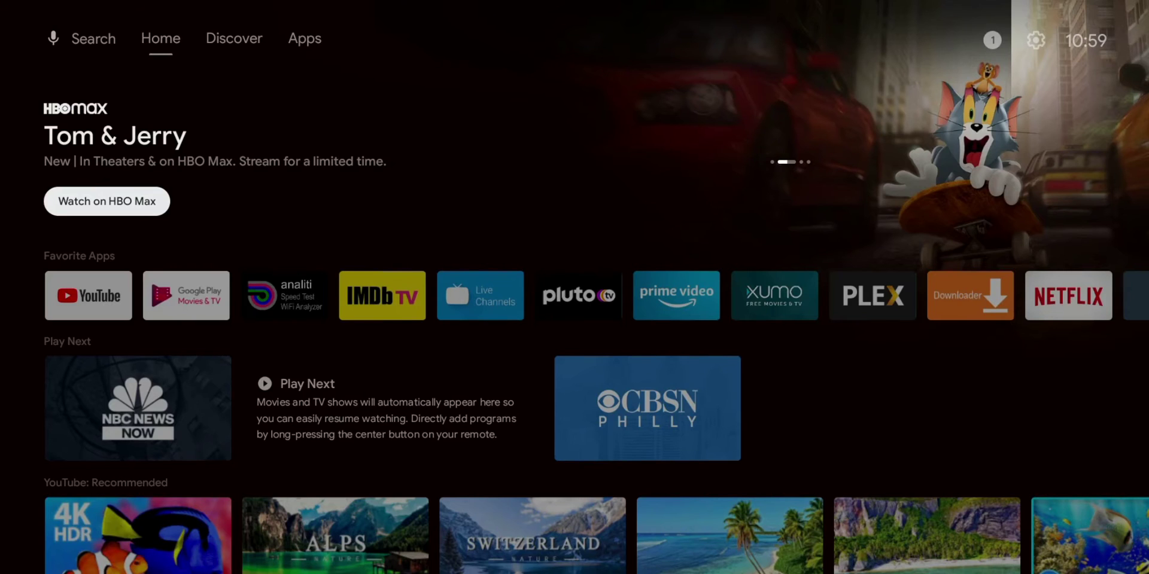
key(Down)
key(Down)
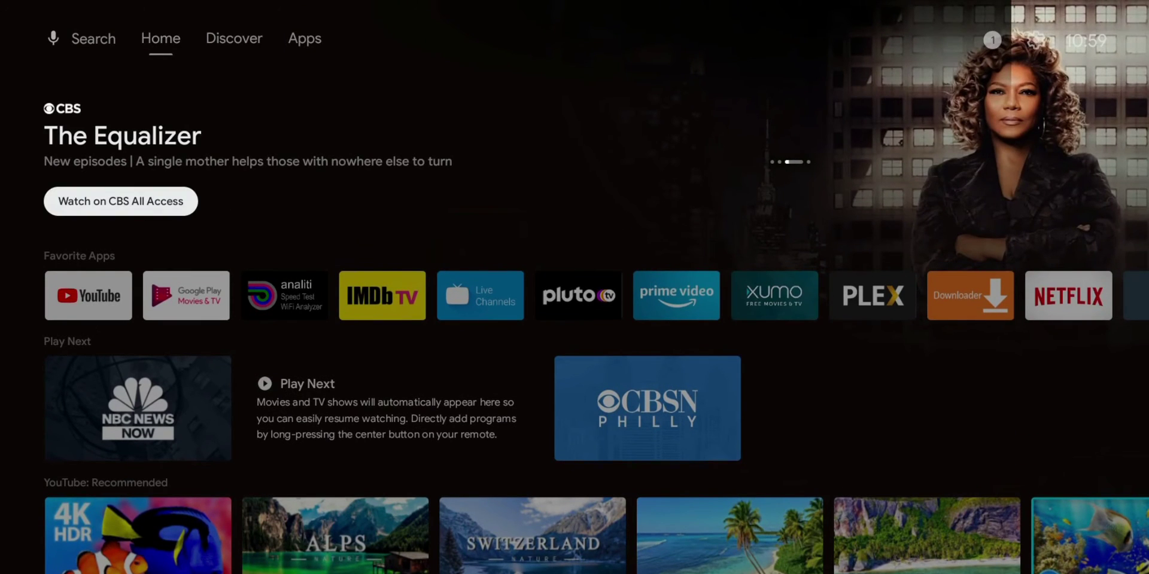
- Open the notifications from the Apps page and browse the files on the SanDisk USB drive
key(Up)
key(Right)
key(Right)
key(Right)
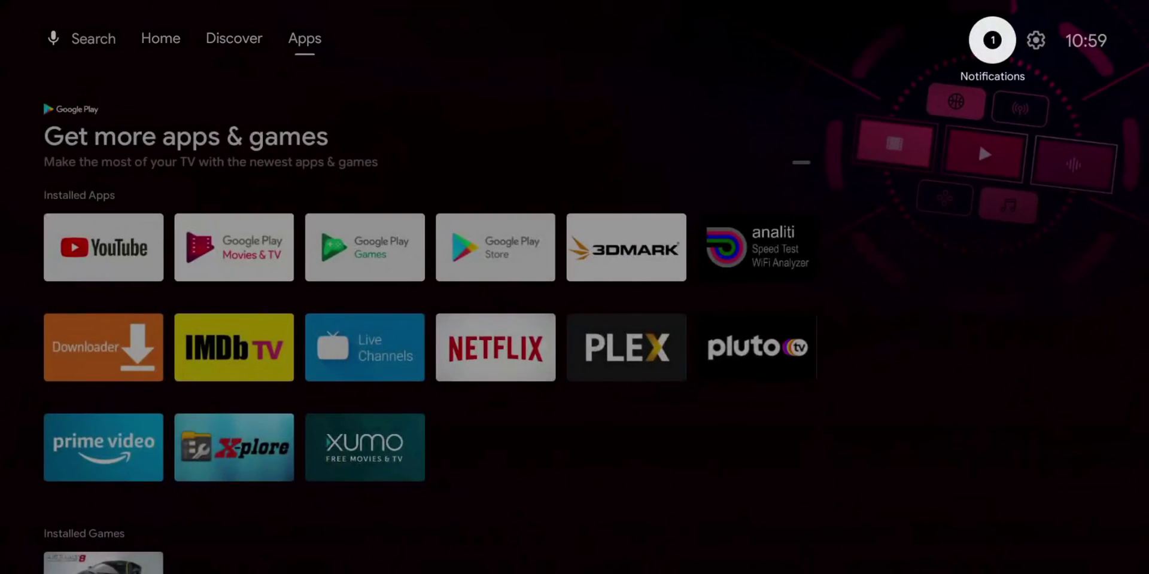
key(Return)
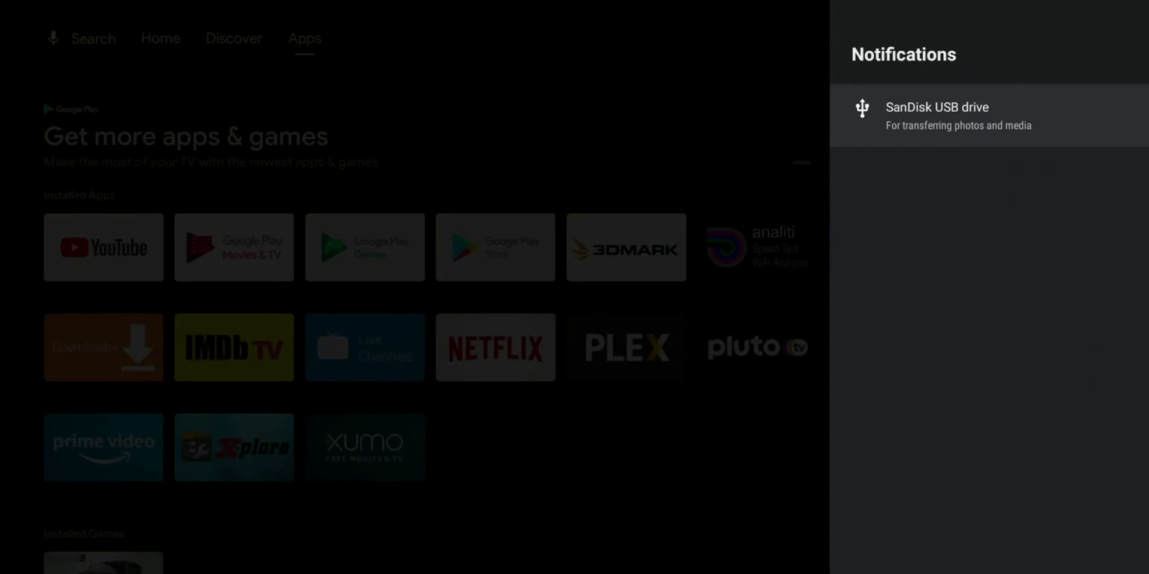
key(Return)
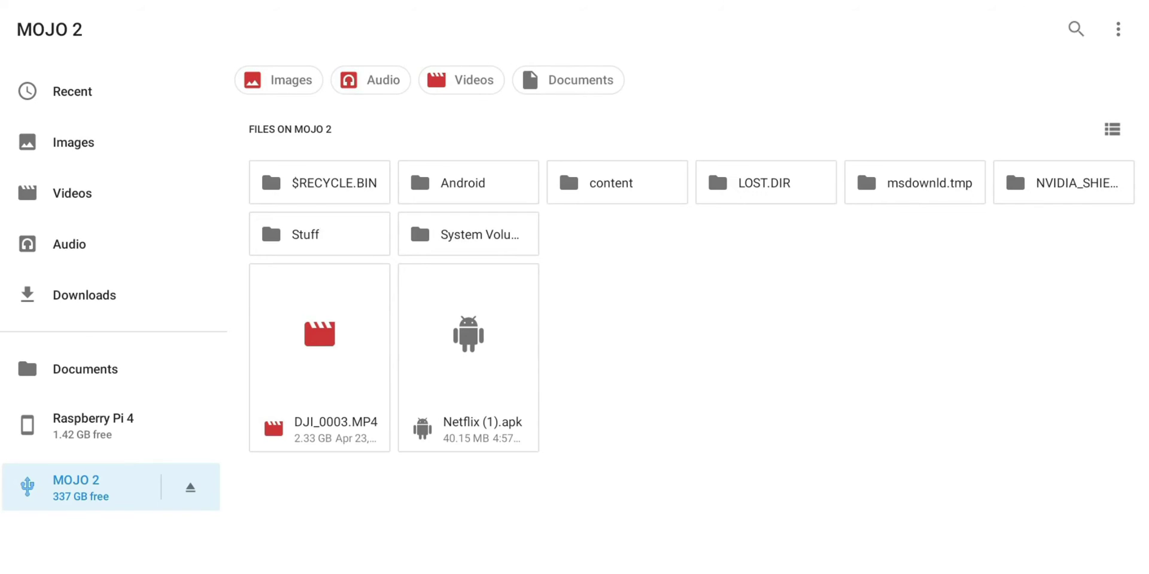
- Select the file Netflix (1).apk on the MOJO 2 drive
key(Down)
key(Down)
key(Down)
key(Right)
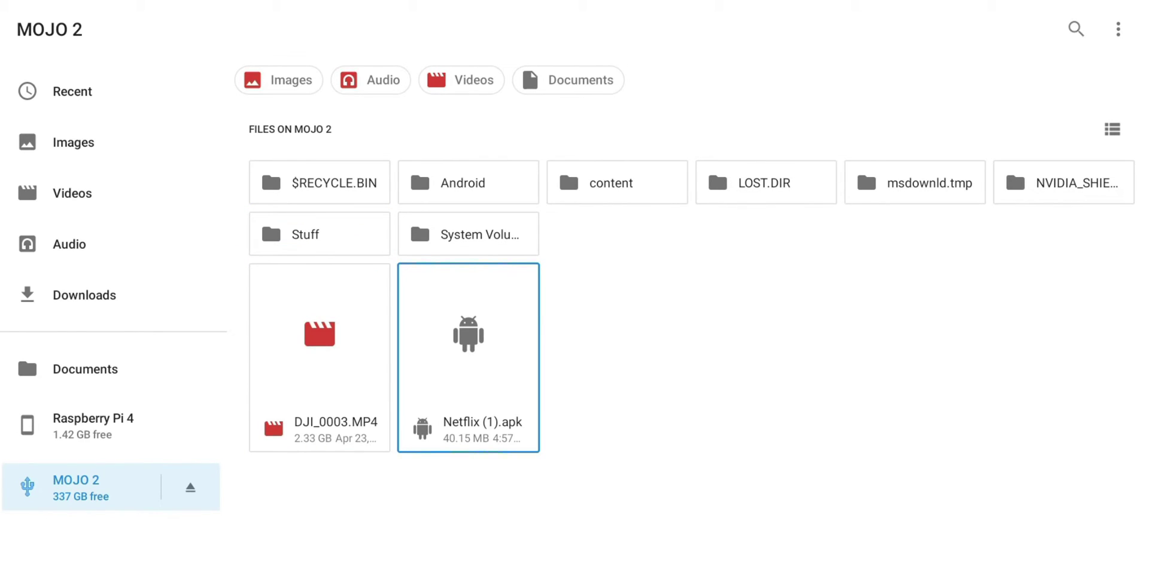
- Select the video file DJI_0003.MP4 on the MOJO 2 drive
key(Up)
key(Left)
key(Down)
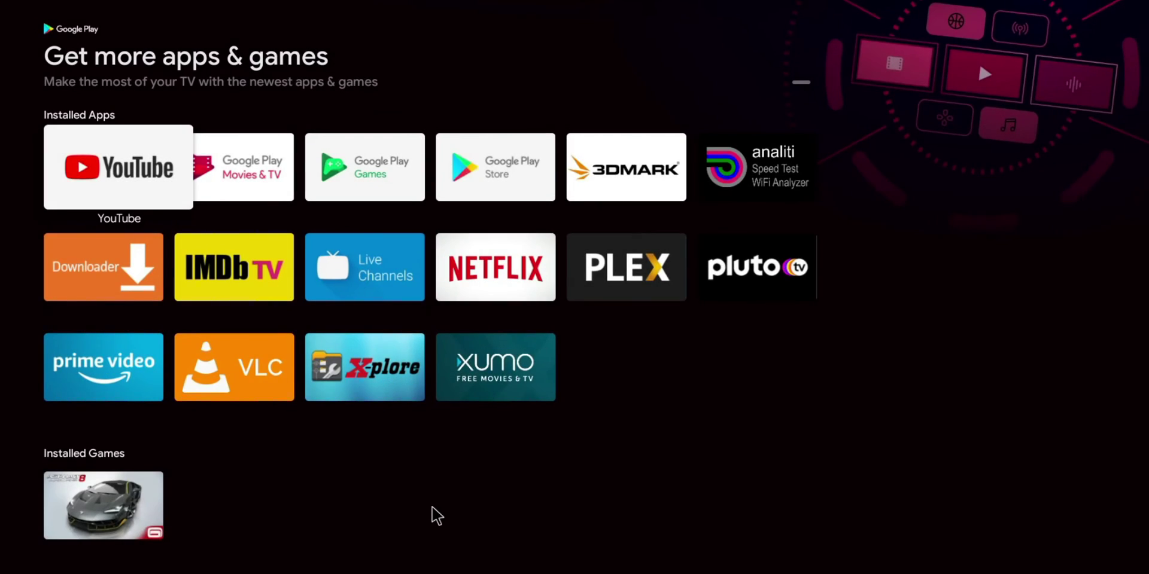
- Leave the installed apps list for the home screen and open analiti from the Favorite Apps row
key(Escape)
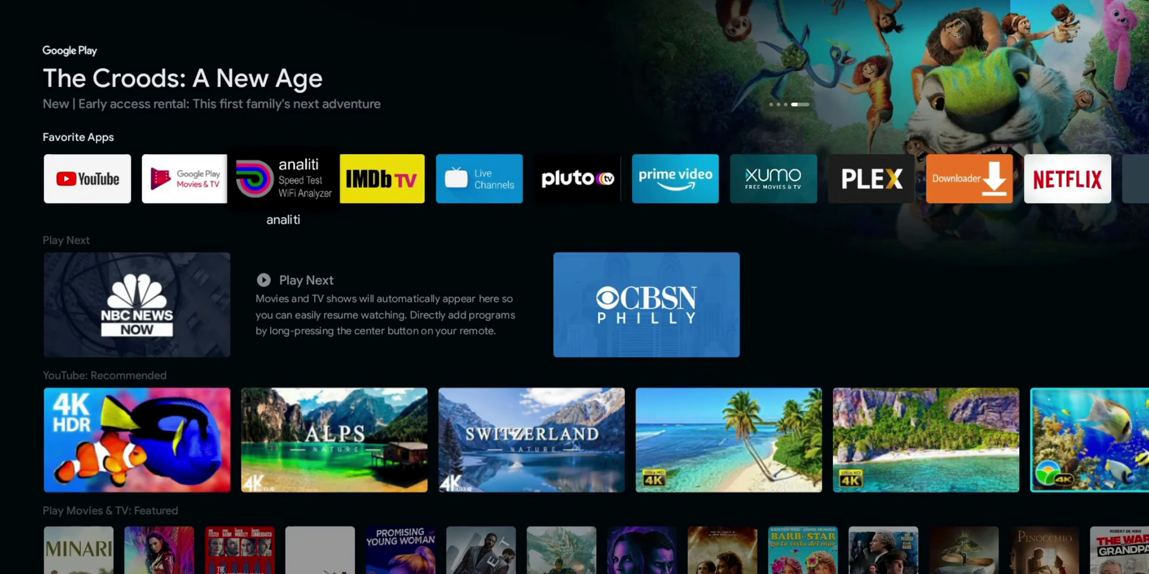
key(Return)
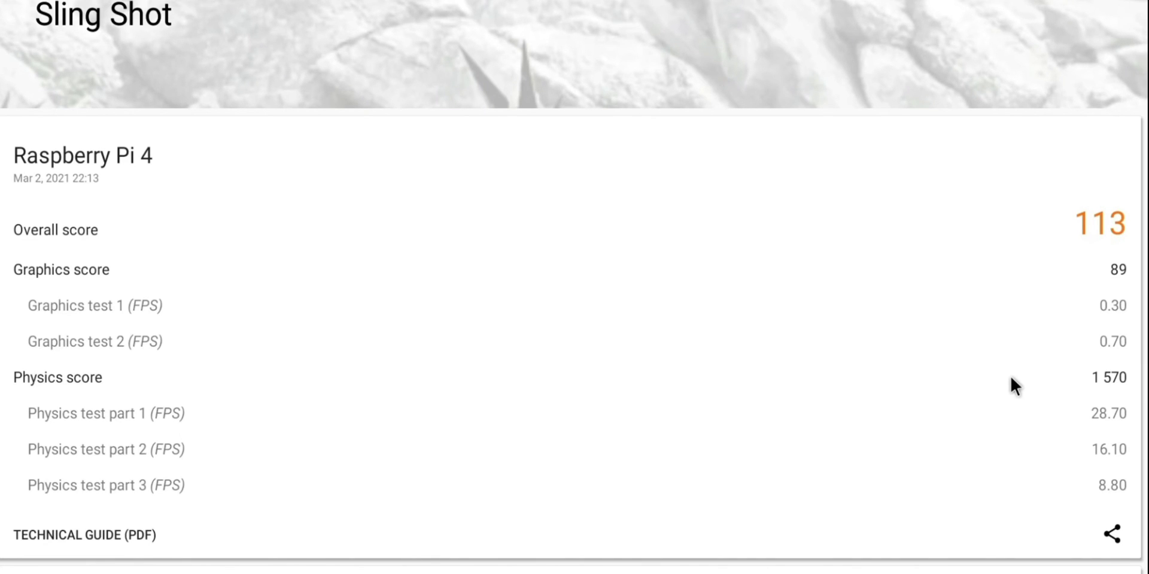
- Examine the 3DMark Sling Shot results, including the score comparison with other devices and the performance monitoring
scroll(162, 368, down, 10)
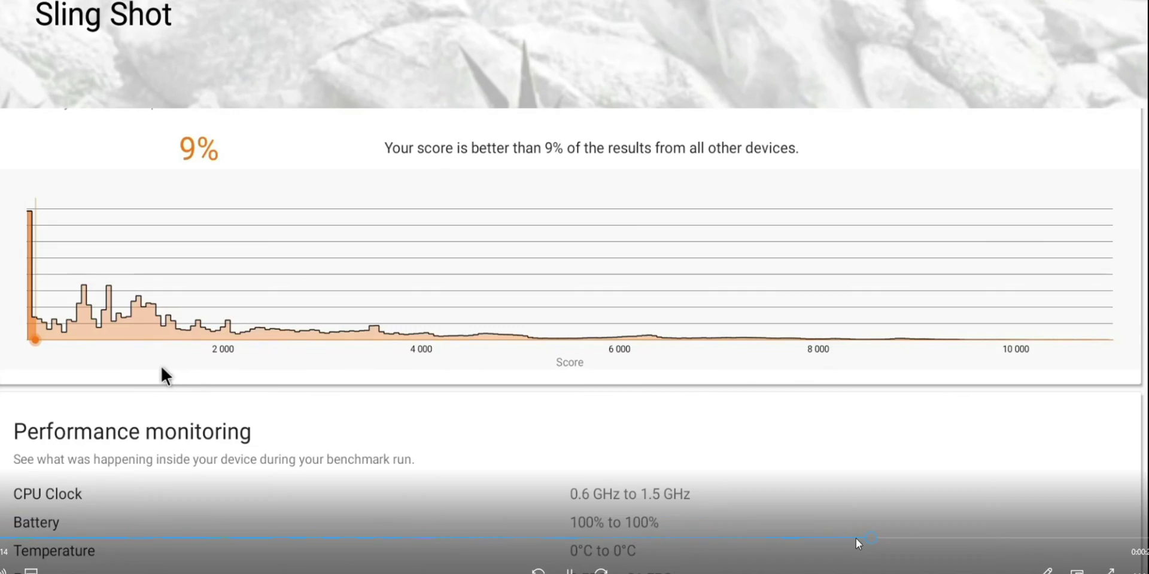